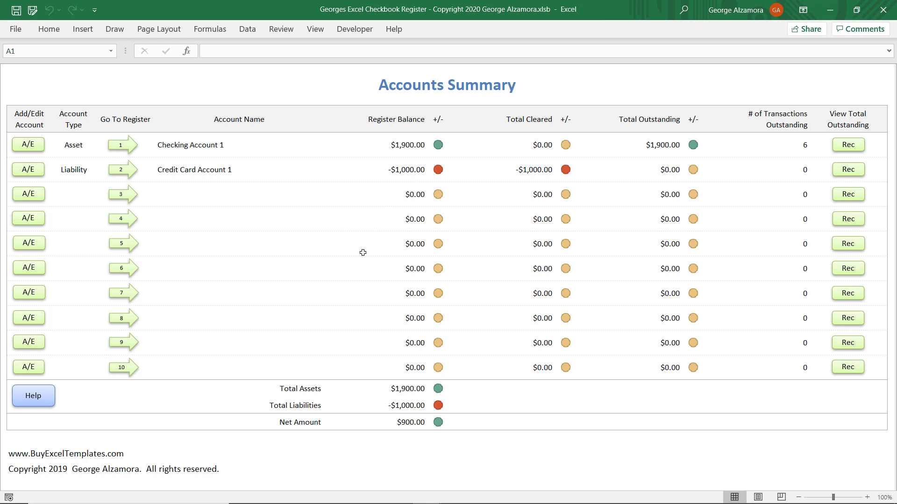
- After a look at the Checking Account 1 register, add Saving Account 1 as an Asset in row 3
left_click(132, 149)
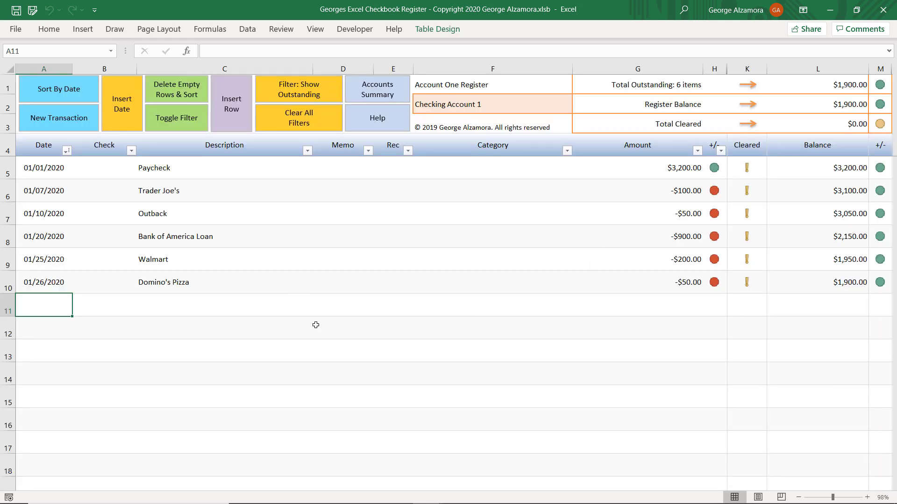
left_click(383, 97)
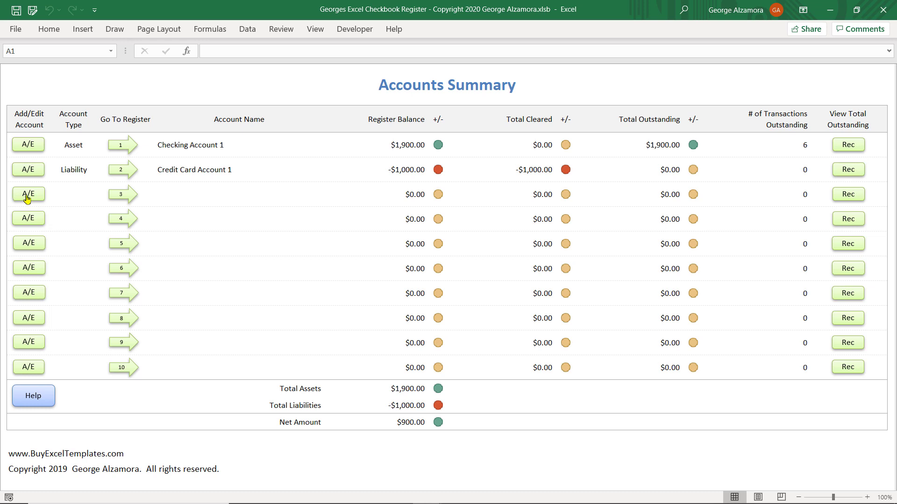
left_click(27, 198)
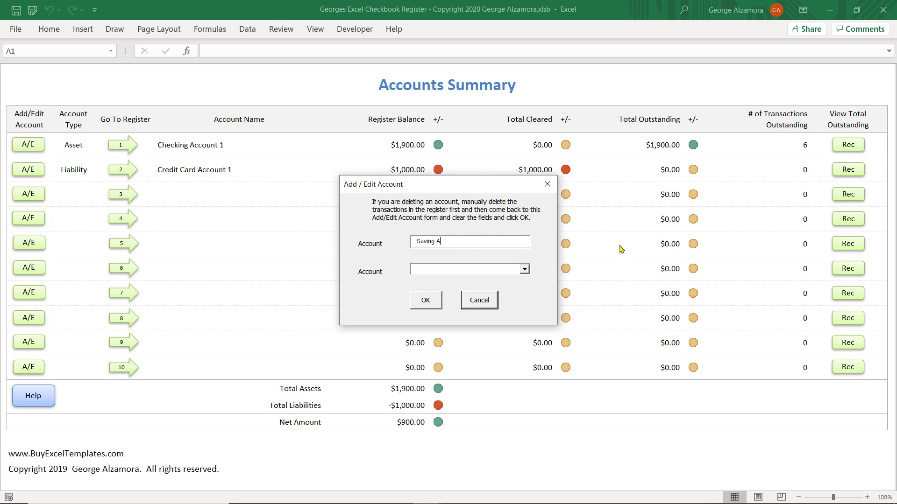
type("Saving Account 1")
left_click(525, 270)
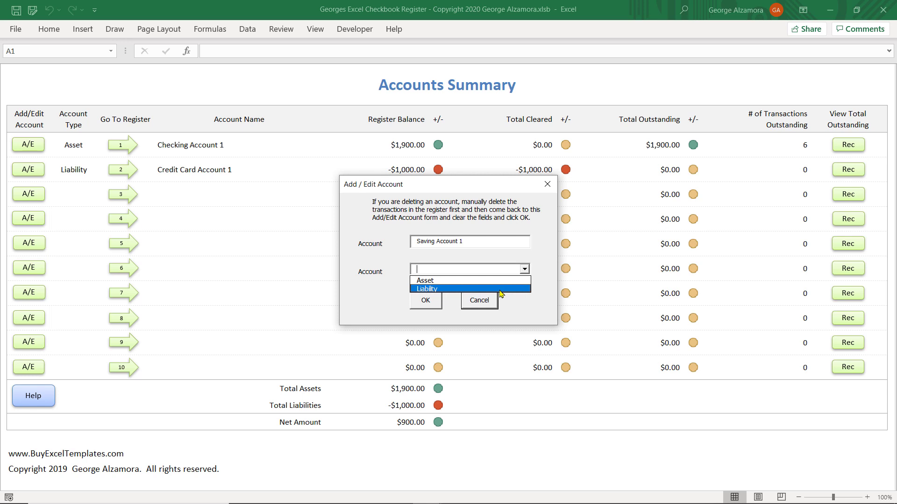
left_click(446, 281)
left_click(435, 300)
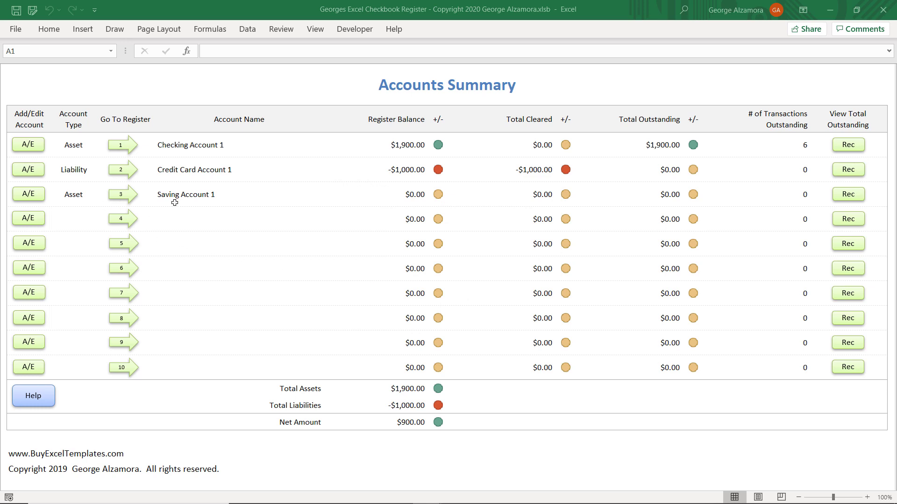
left_click(125, 199)
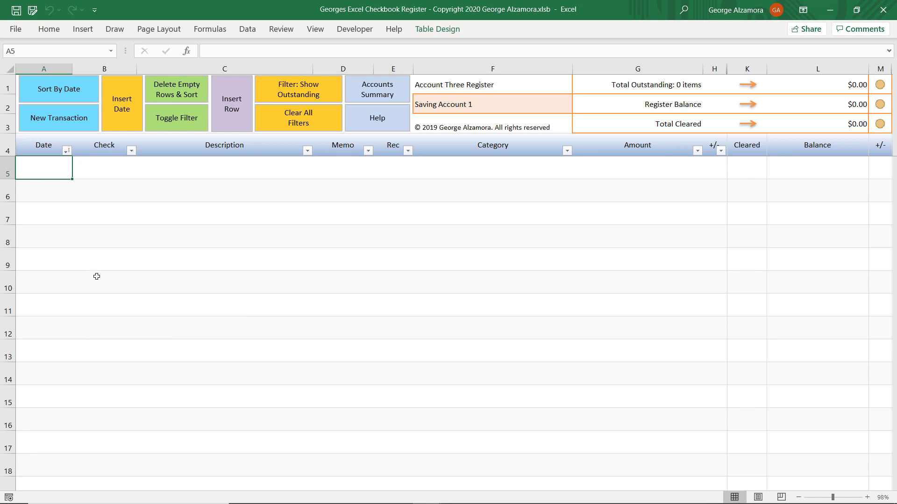
left_click(381, 94)
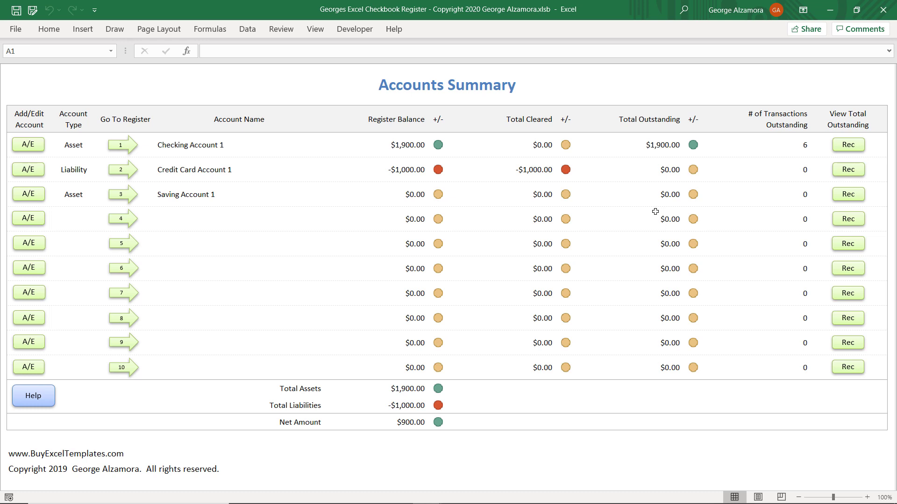
- In the Checking Account 1 register, start a new transaction dated 2/1/2020, replacing a mistyped date
left_click(122, 146)
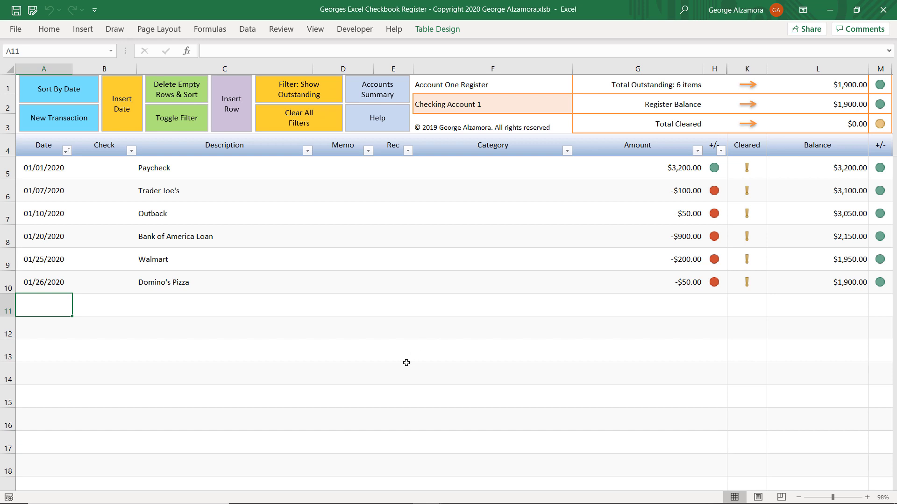
left_click(65, 120)
type("21")
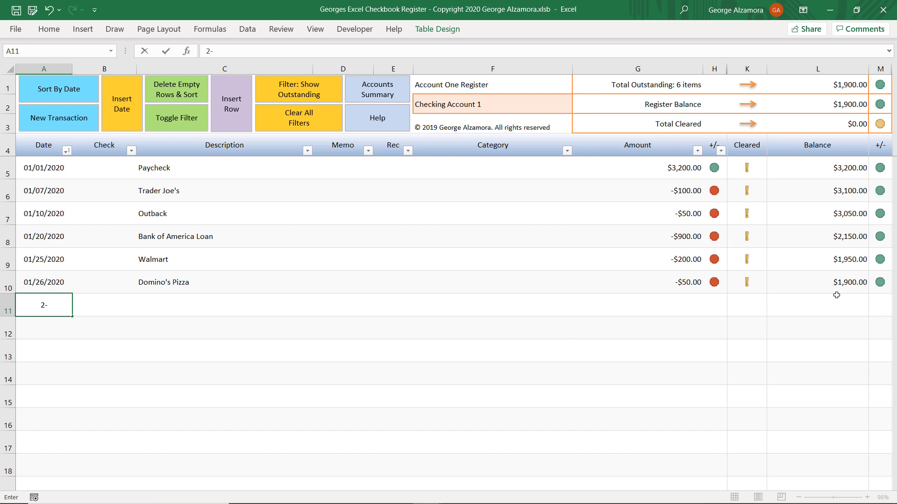
type("26-2020")
key("Tab")
key("shift+Tab")
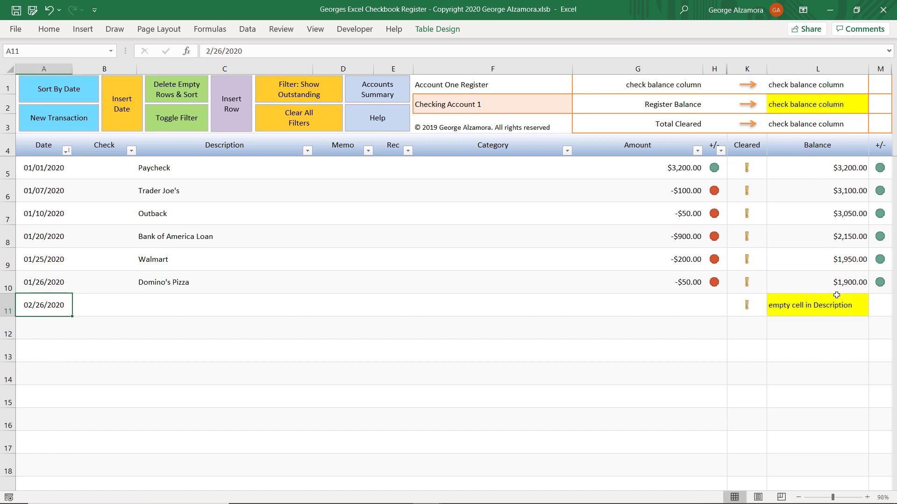
key("Delete")
left_click(108, 117)
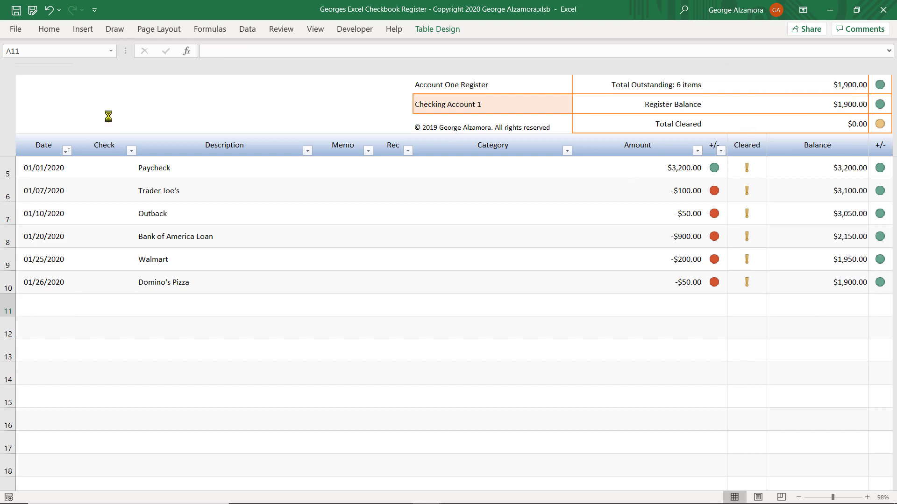
left_click(509, 239)
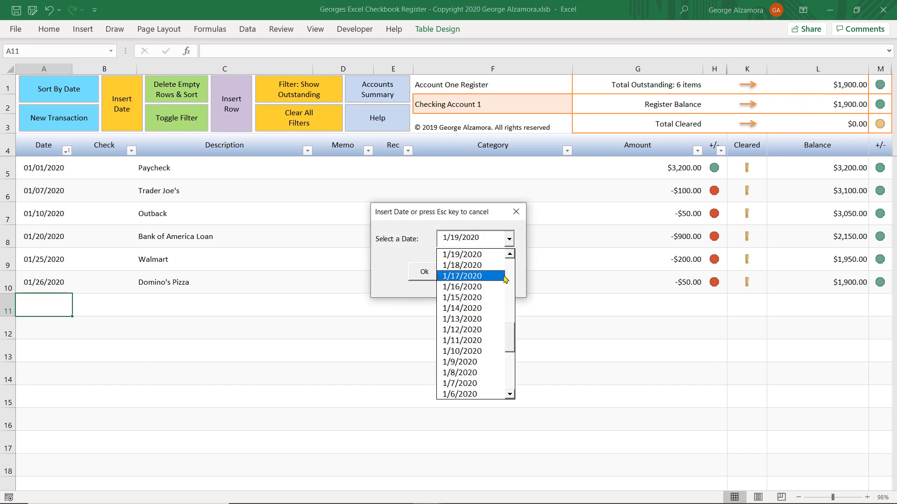
scroll(504, 279, "up", 5)
left_click(467, 255)
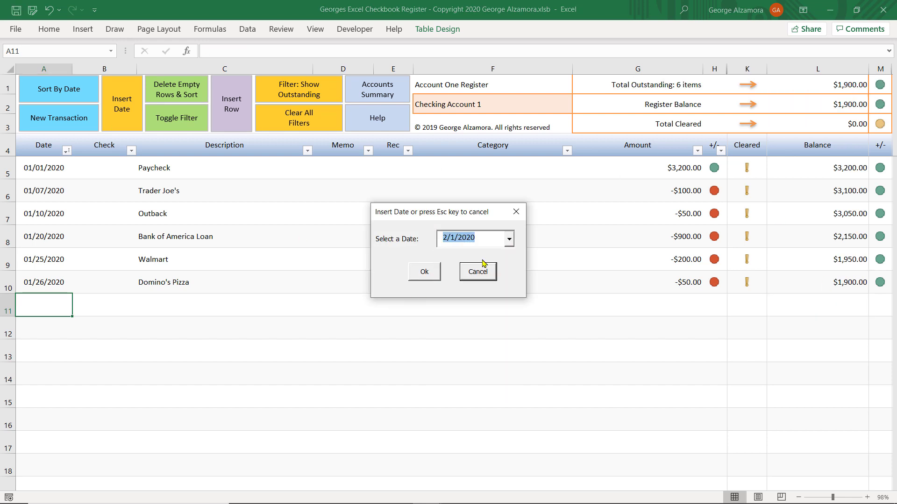
left_click(425, 273)
- Enter Paycheck as the description and 3200 as the amount
key("Tab")
key("Tab")
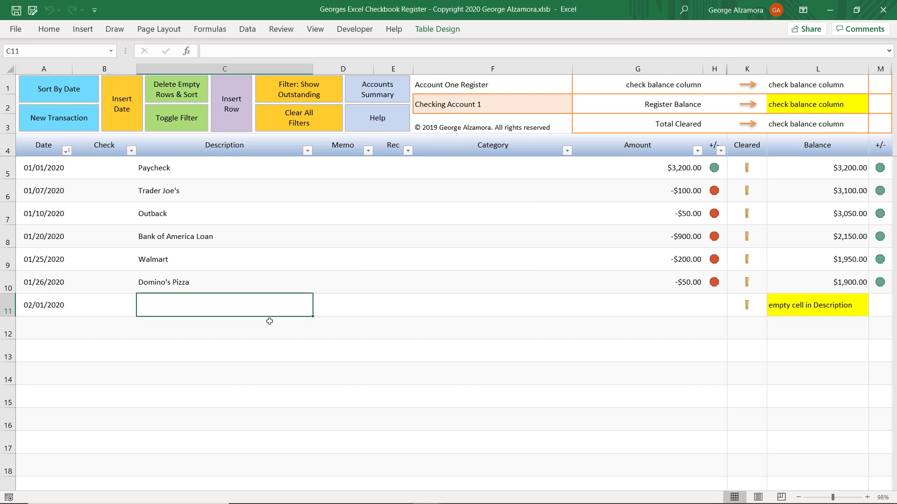
type("Paycheck")
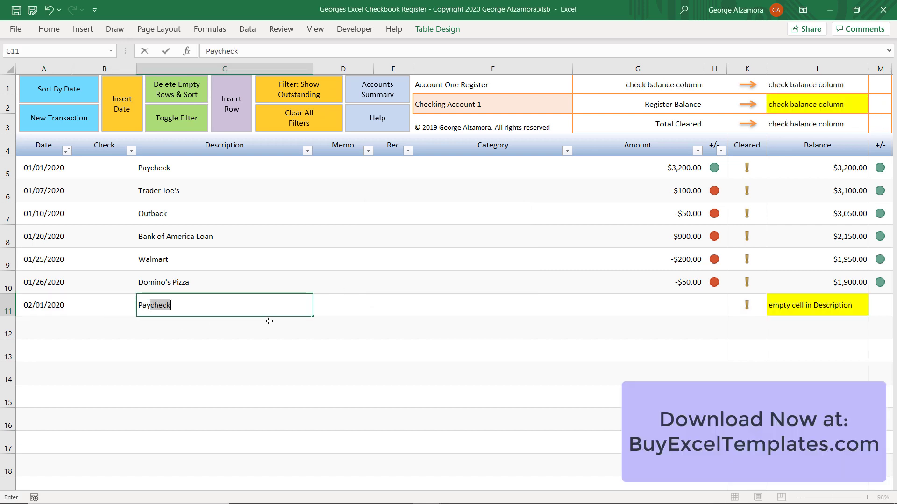
key("Tab")
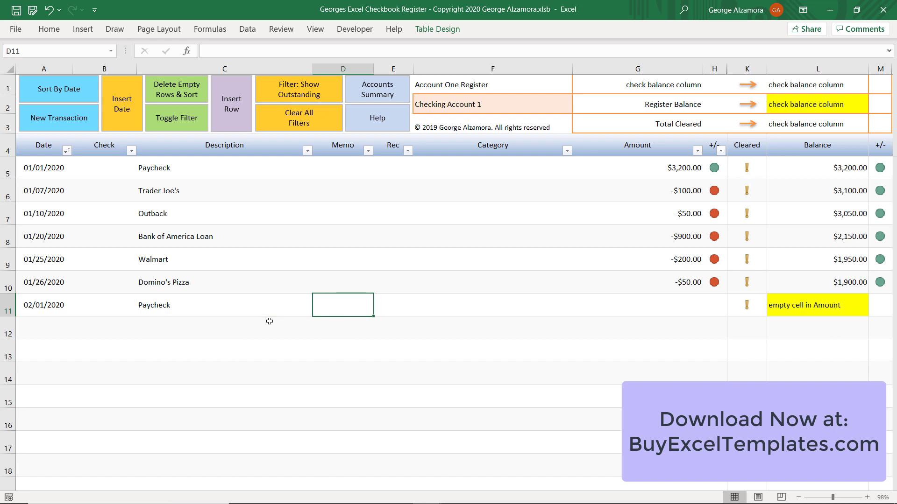
key("Tab")
key("Tab")
key("Tab")
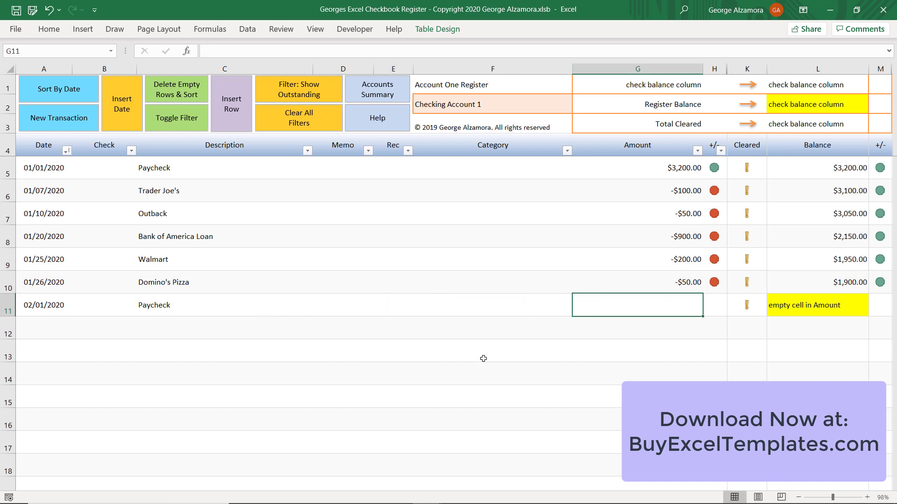
type("3200")
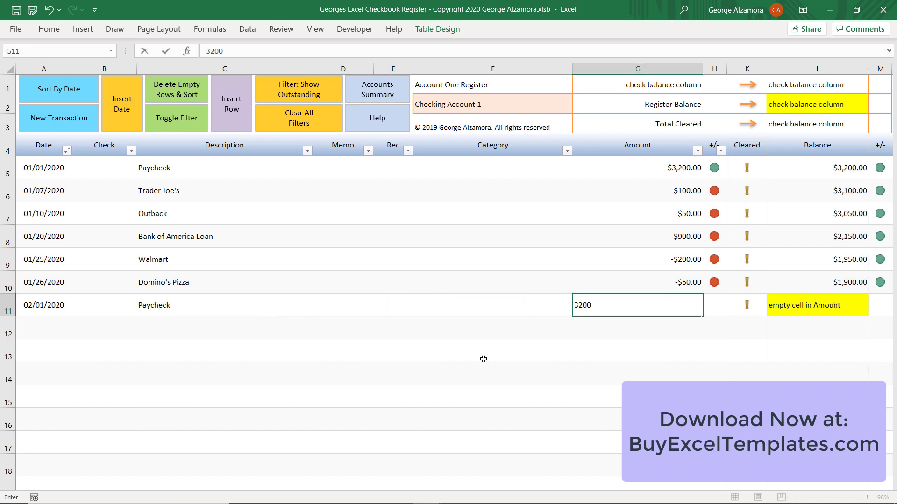
key("Return")
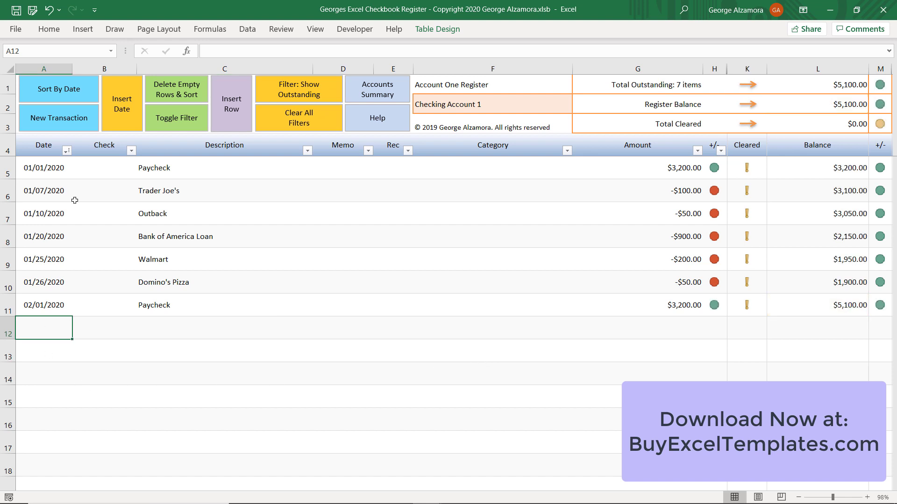
- Enter a new 2/1/2020 row with description Walmart and amount -100
left_click(135, 105)
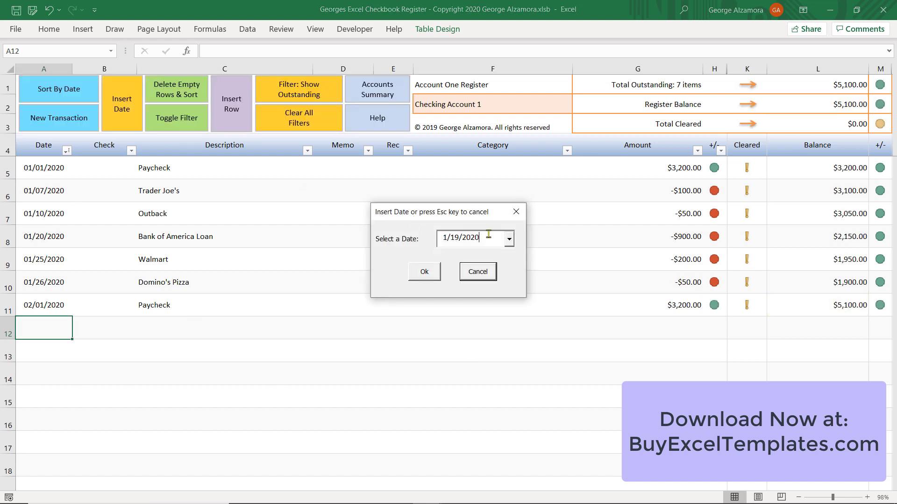
left_click(509, 239)
scroll(511, 270, "up", 6)
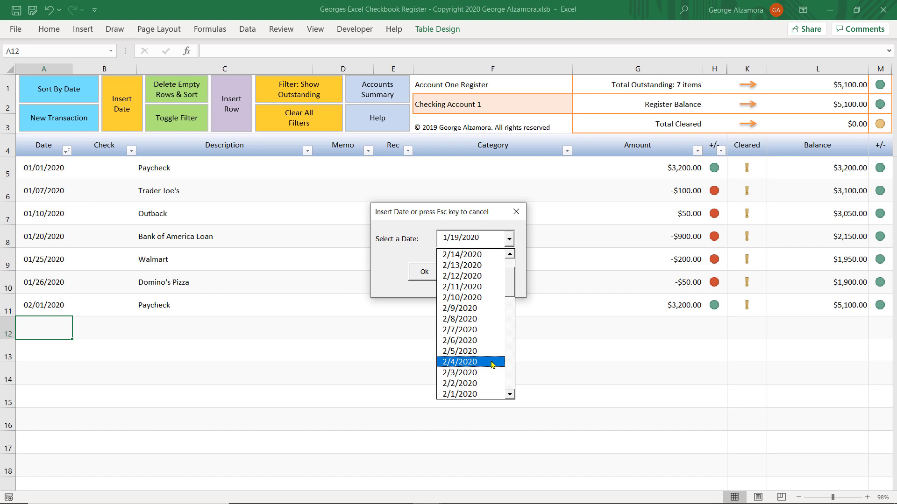
left_click(486, 395)
left_click(425, 280)
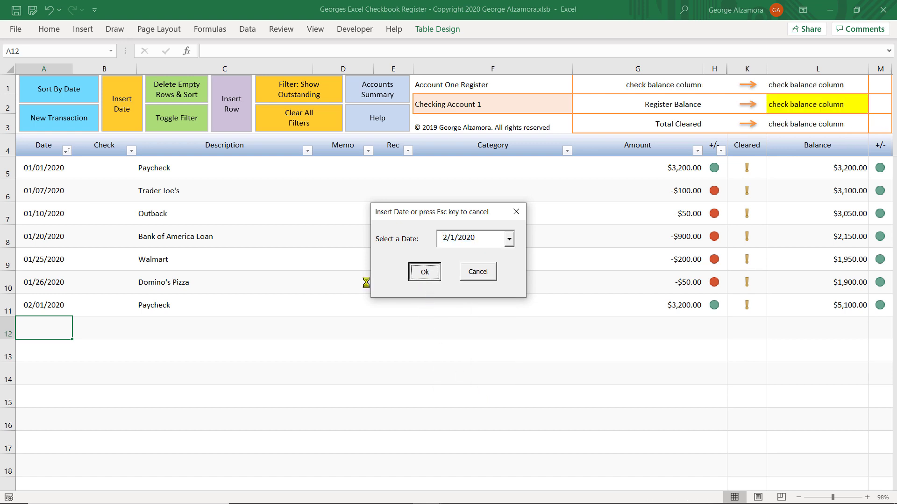
type("Walmart")
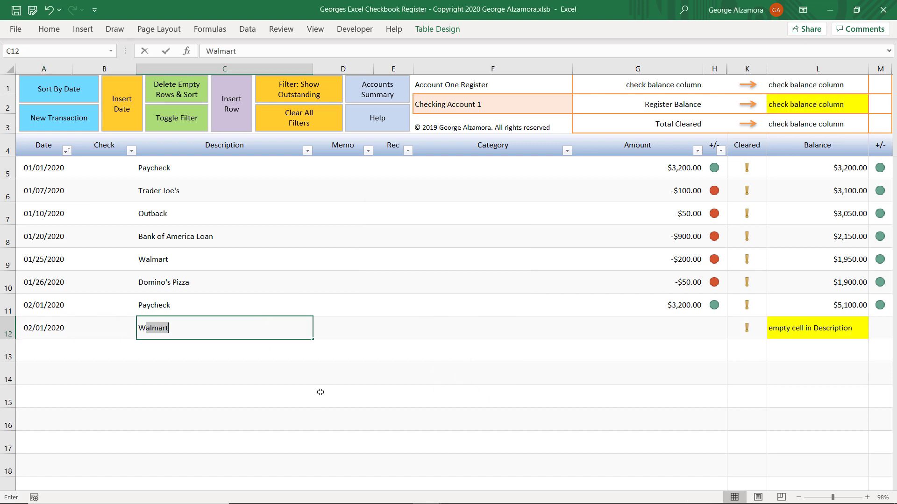
key("Return")
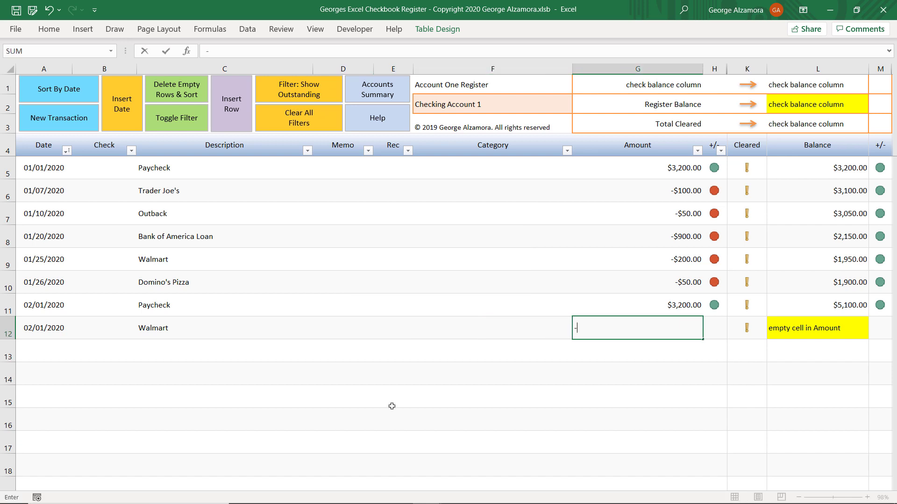
type("-100")
key("Return")
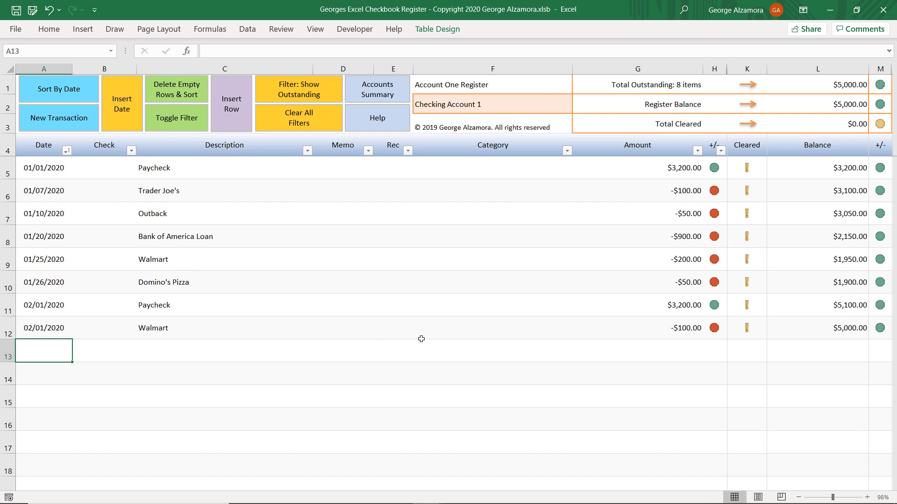
left_click_drag(107, 162, 106, 328)
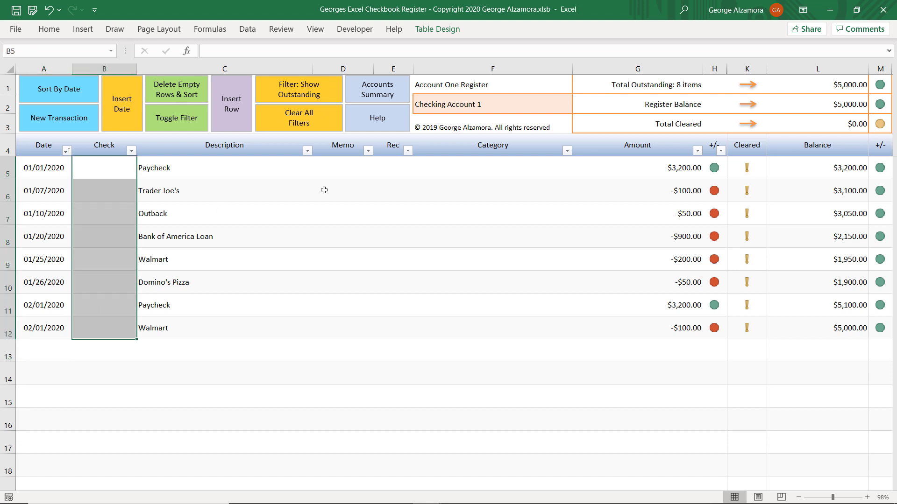
left_click_drag(348, 167, 348, 343)
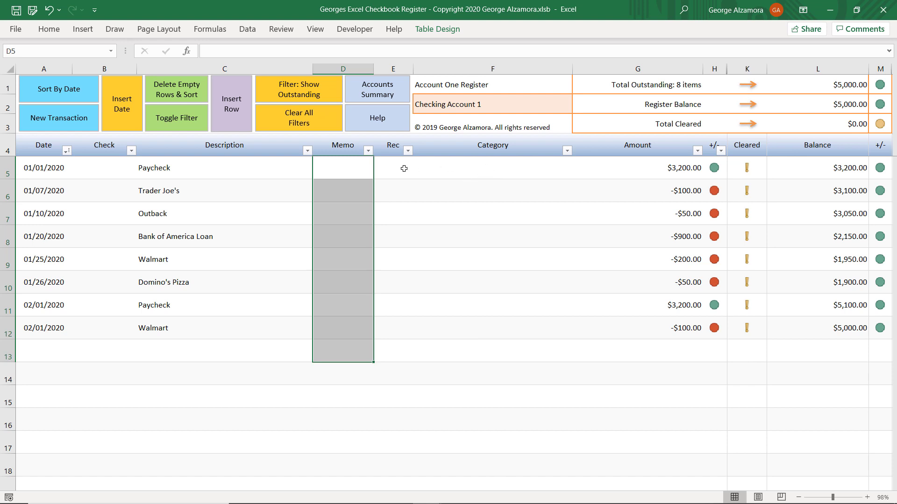
left_click_drag(407, 168, 395, 336)
left_click_drag(472, 174, 477, 325)
left_click(442, 356)
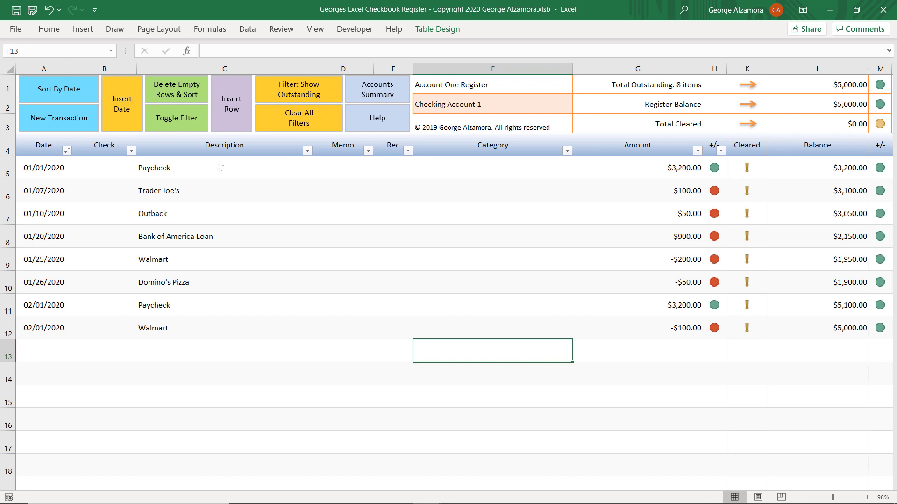
left_click_drag(66, 169, 651, 168)
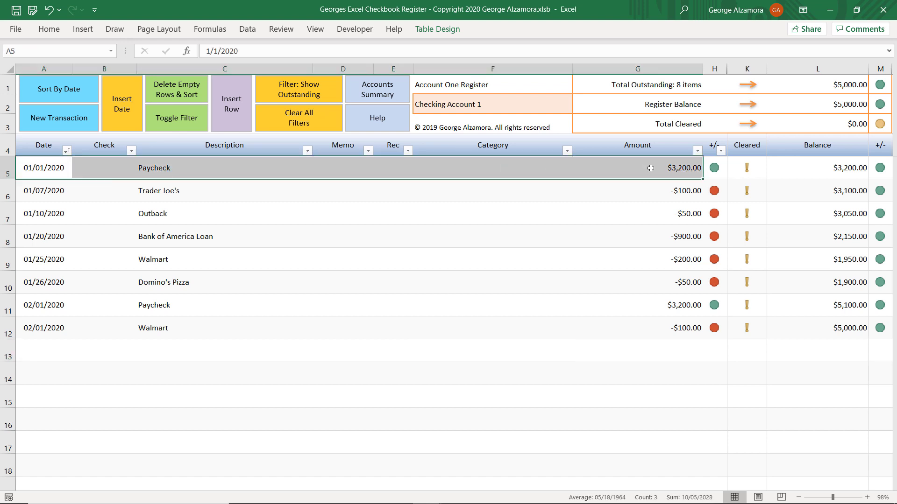
left_click_drag(39, 303, 665, 298)
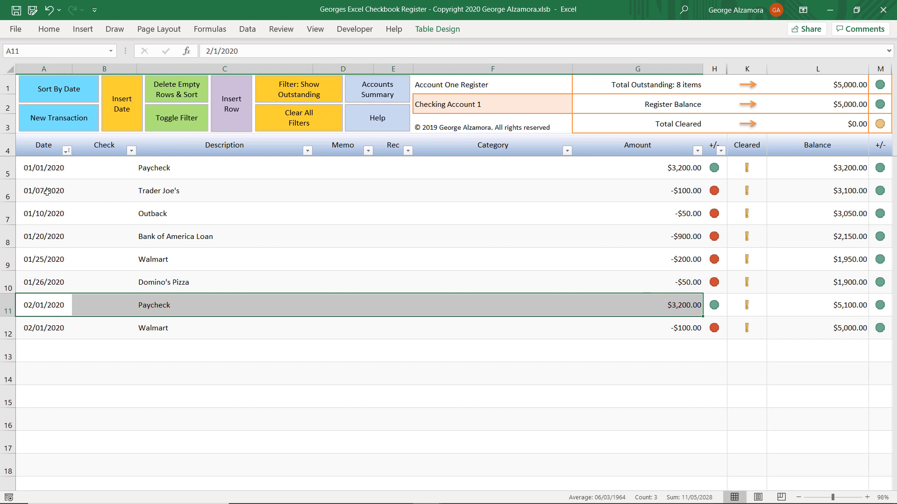
left_click_drag(47, 192, 690, 280)
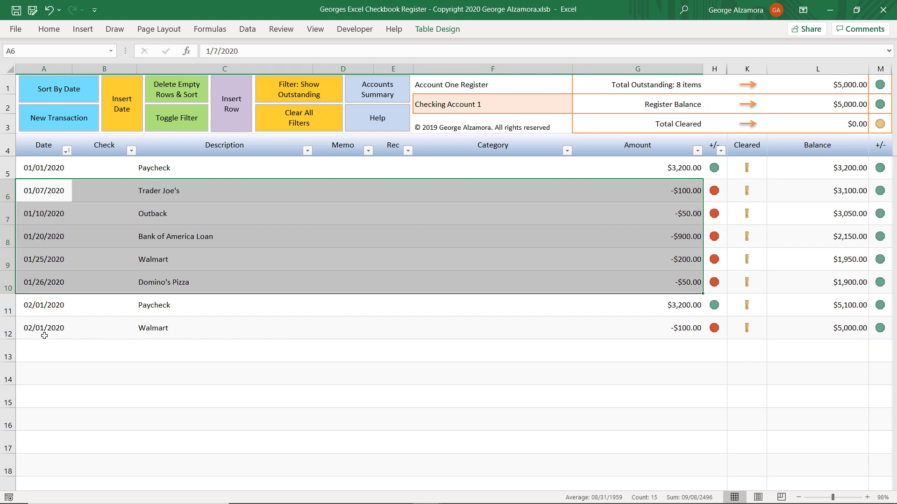
- Enter Salary, Groceries, Restaurants and Mortgage in Category cells F5 to F8
left_click_drag(44, 335, 677, 331)
left_click(502, 372)
left_click(462, 170)
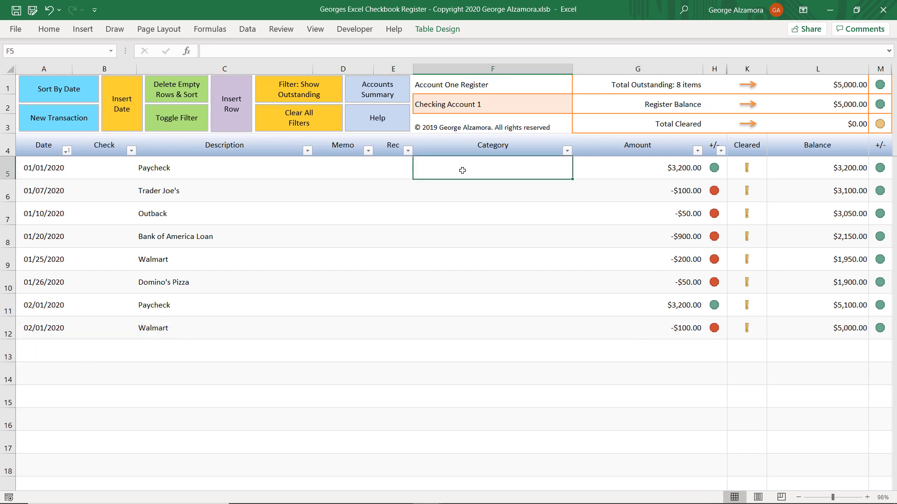
left_click_drag(462, 170, 421, 328)
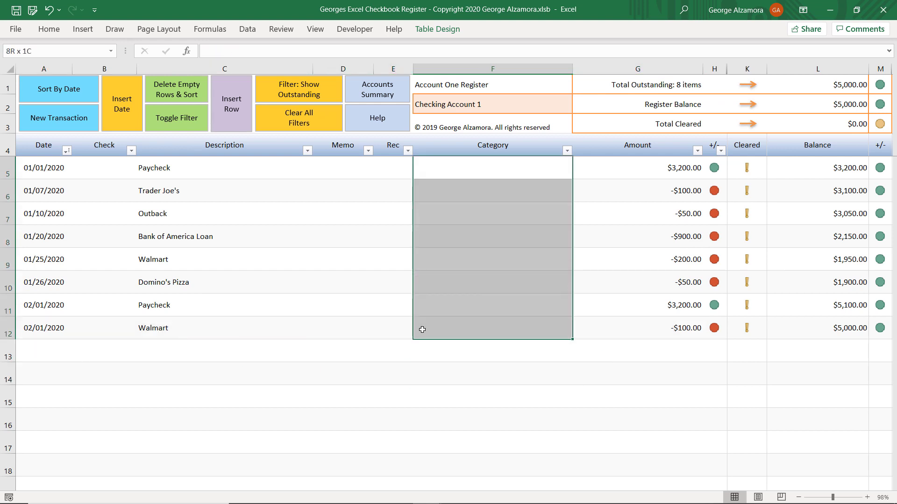
left_click(465, 174)
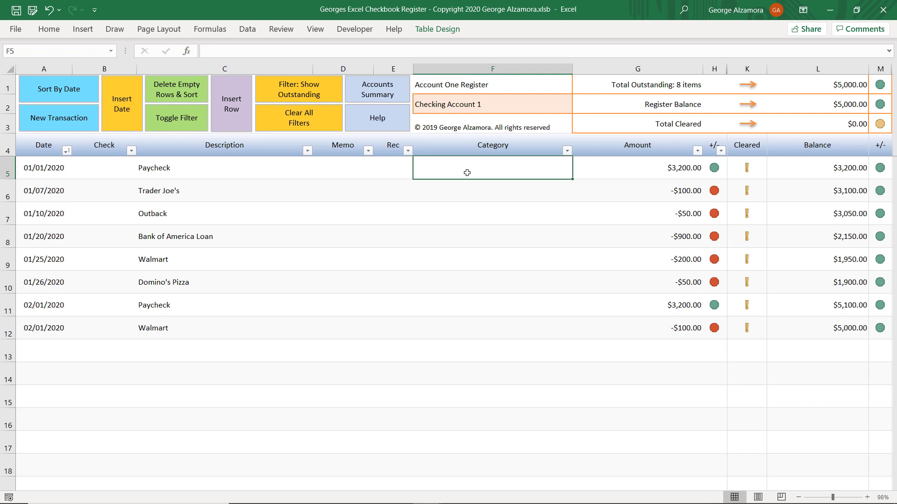
type("Salary")
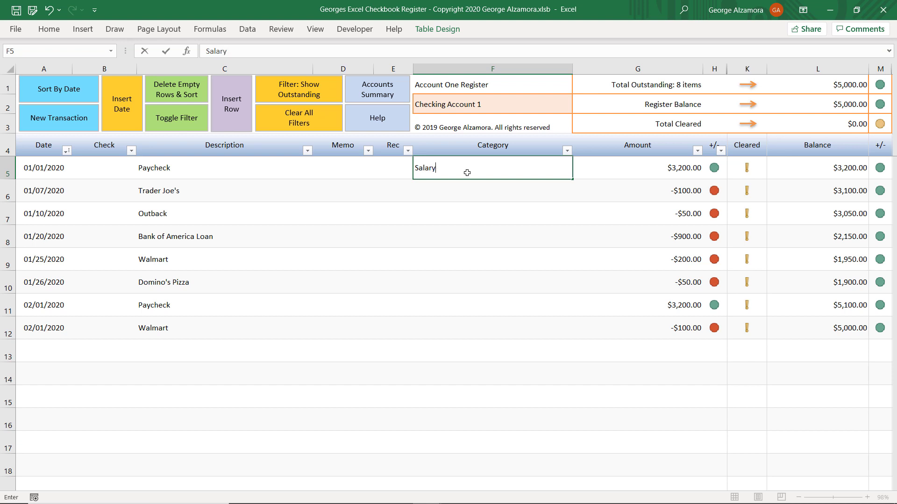
key("Return")
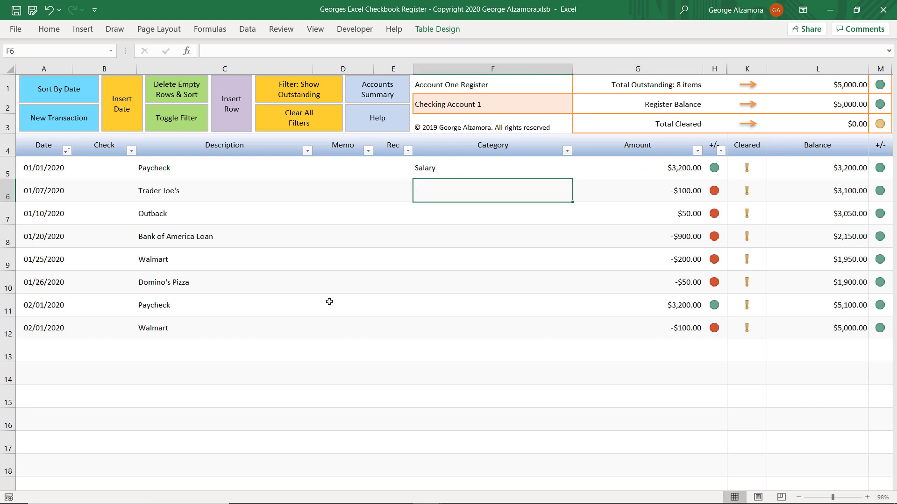
type("Groceries")
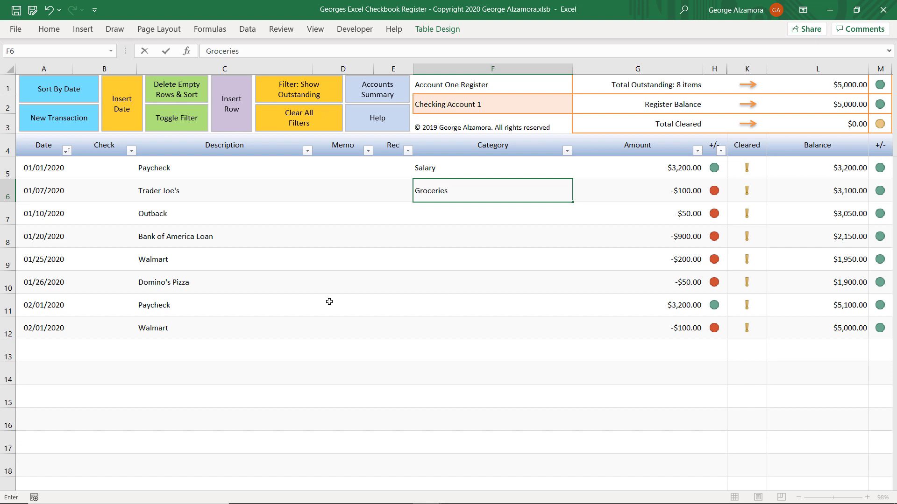
key("Return")
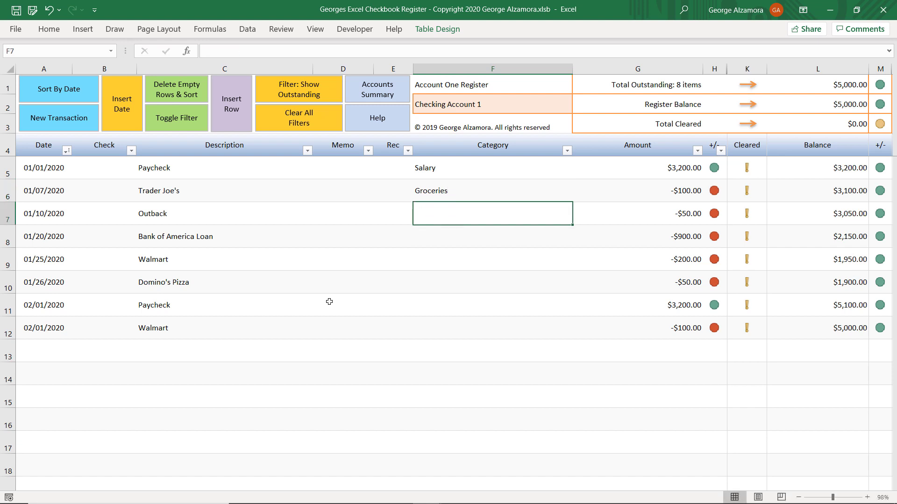
type("Rest")
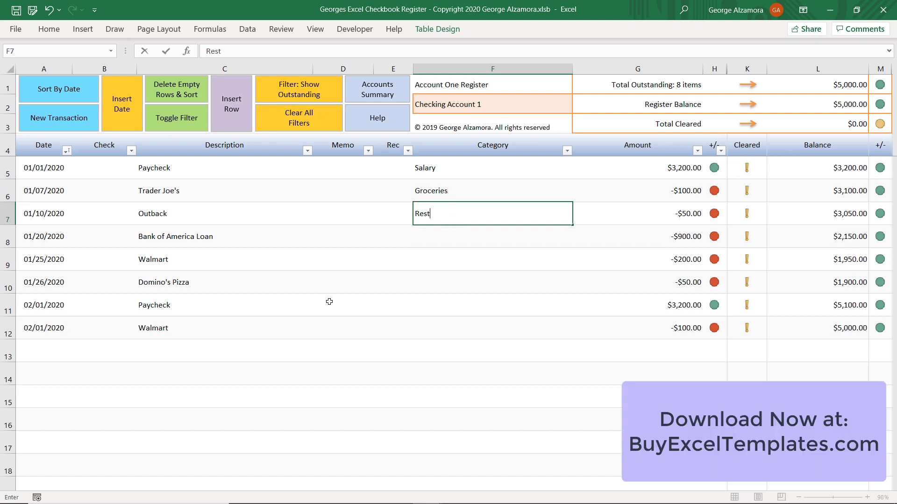
type("aurants")
key("Return")
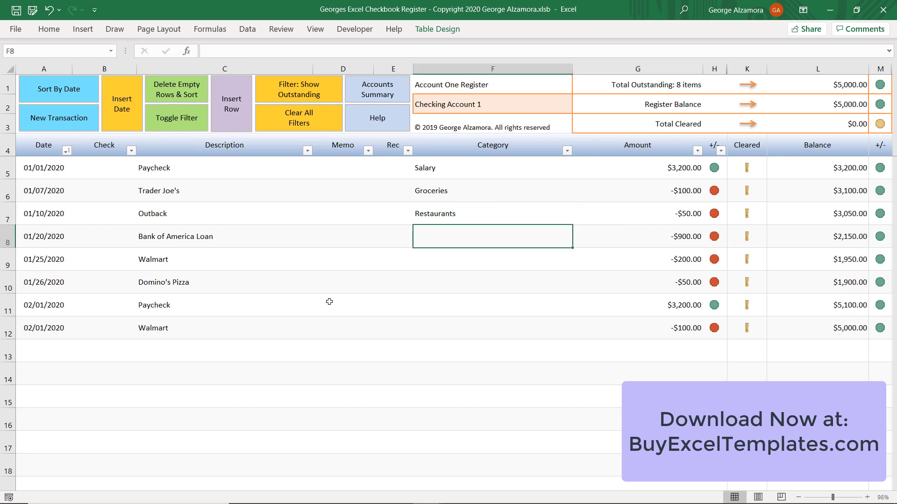
type("Mortgage")
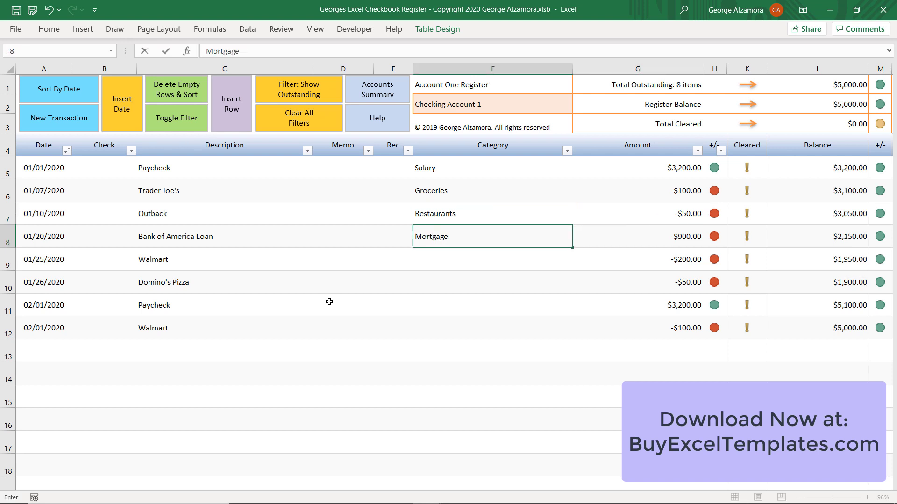
key("Return")
- Fill the last four categories with Groceries, Restaurants, Salary and Groceries using AutoComplete
type("G")
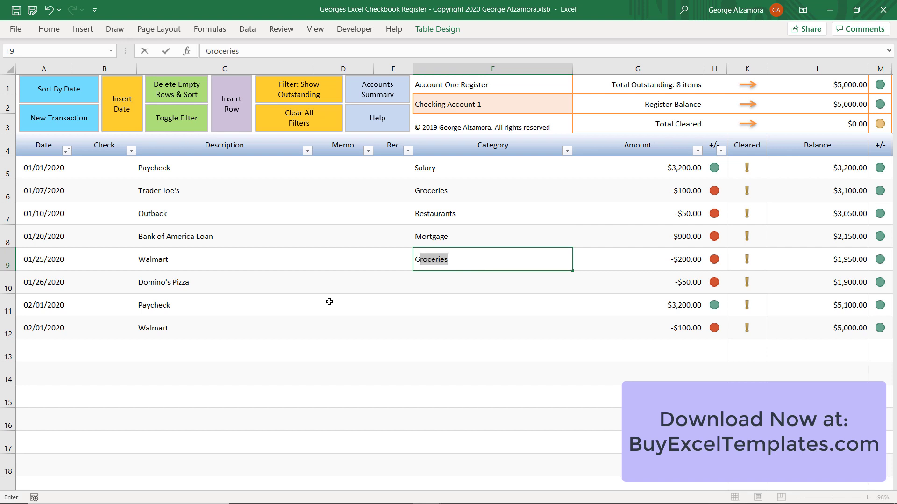
key("Return")
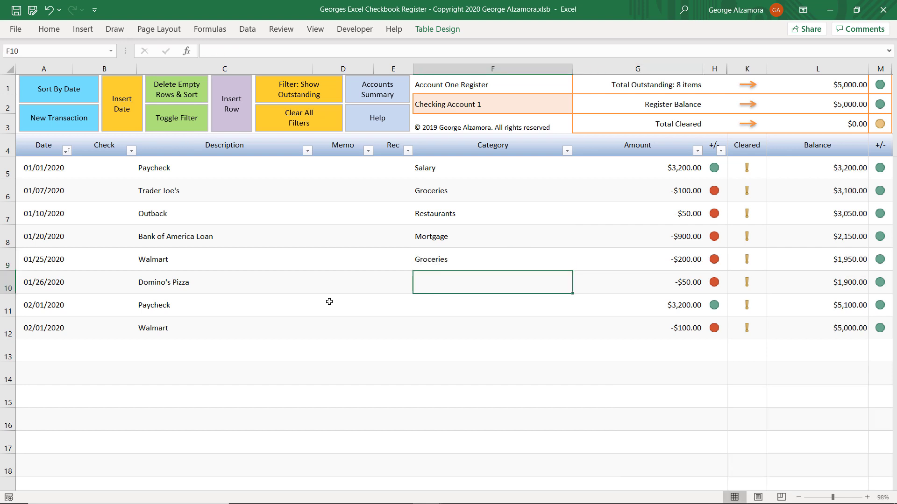
type("r")
key("Return")
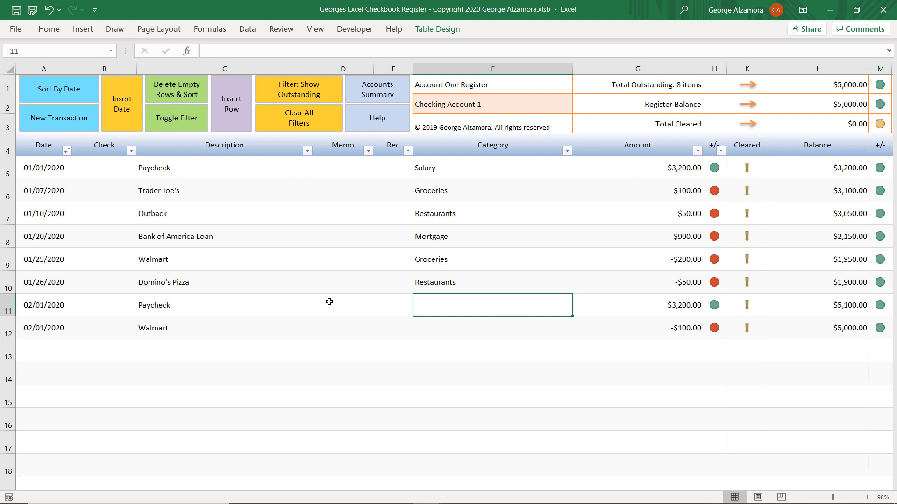
type("S")
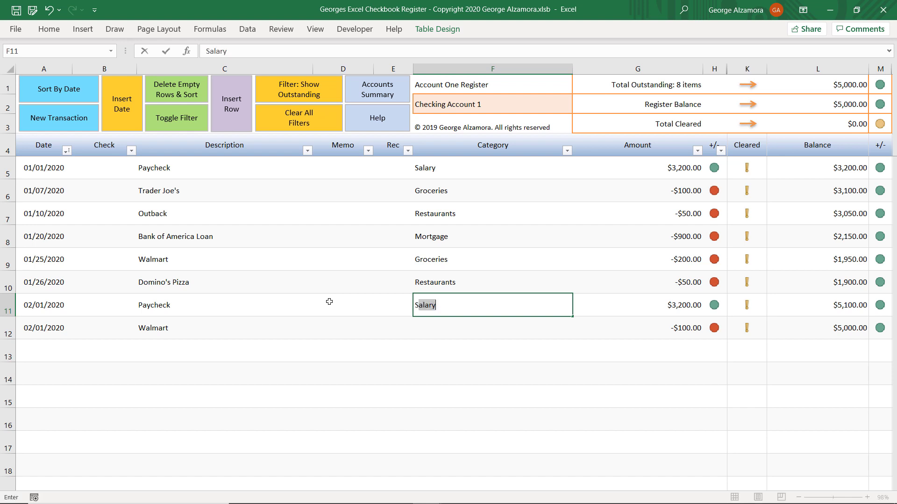
key("Return")
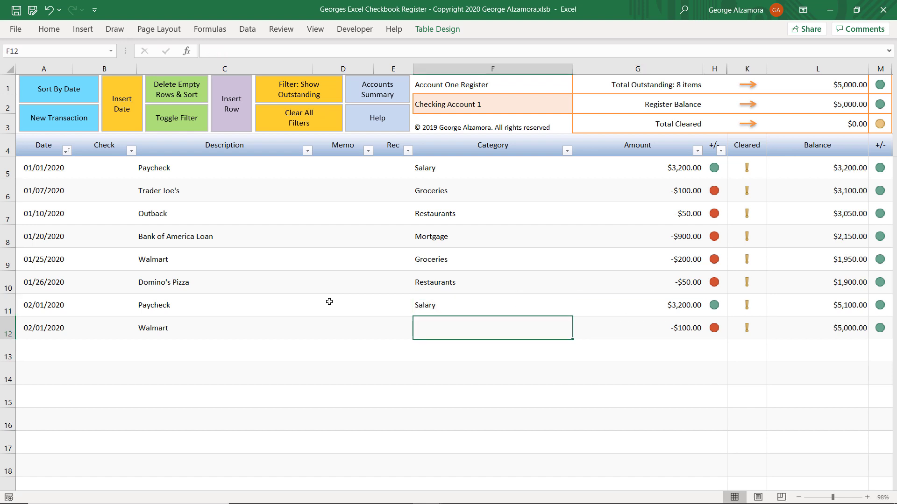
type("G")
key("Return")
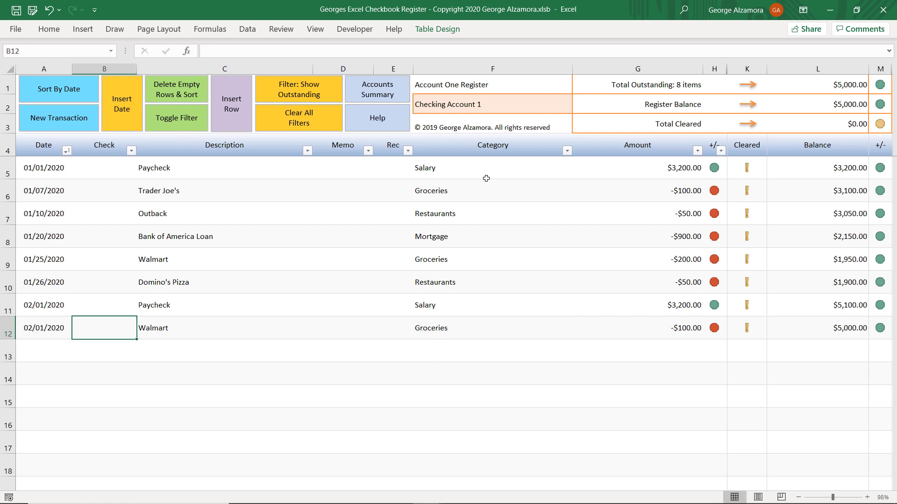
- Filter the Category column by searching 'g' so only Groceries rows show
left_click(509, 166)
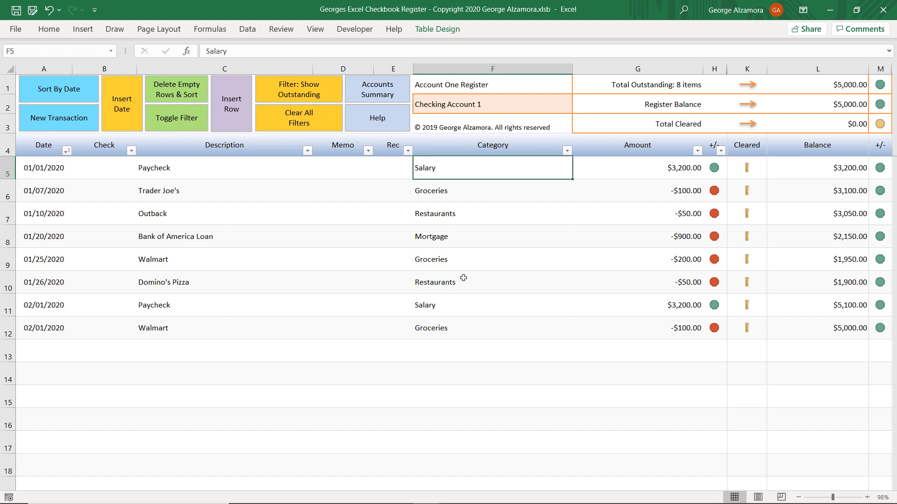
left_click(567, 151)
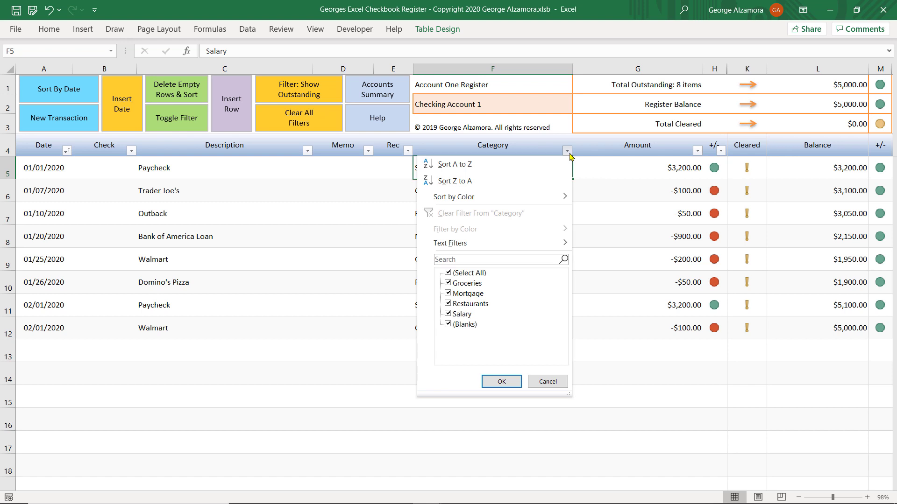
left_click(569, 154)
left_click(696, 150)
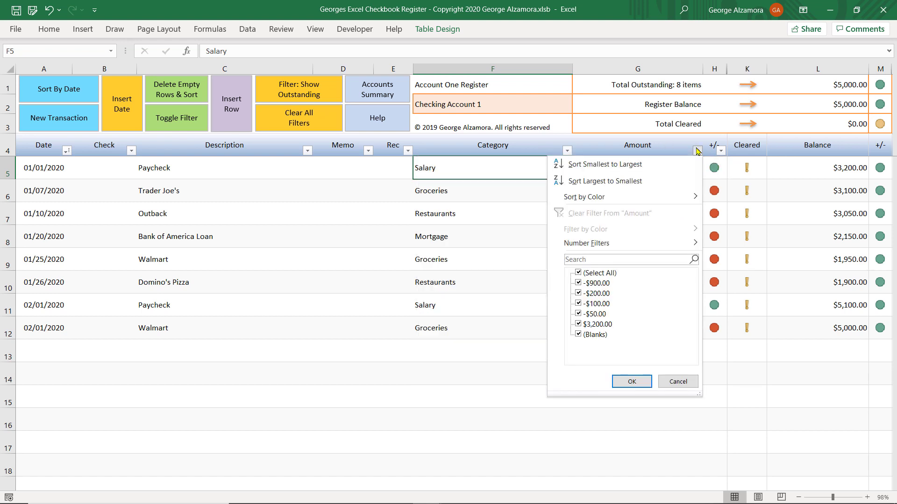
left_click(696, 150)
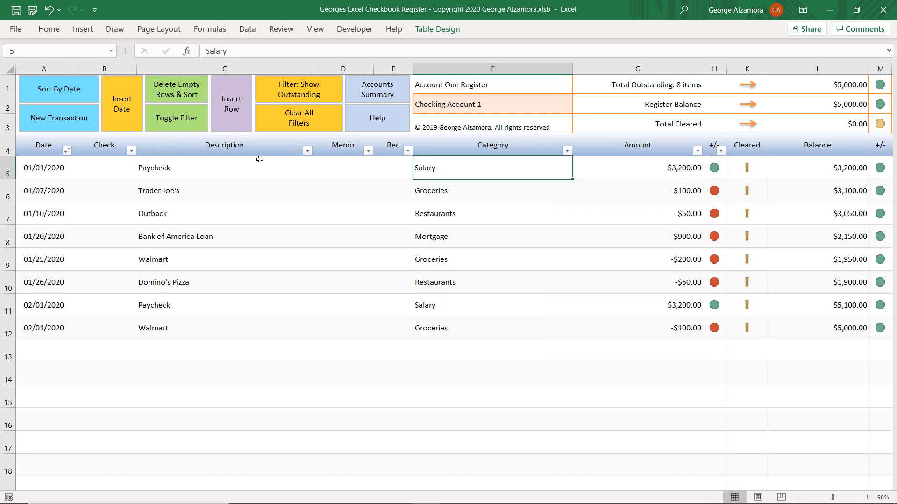
left_click(568, 153)
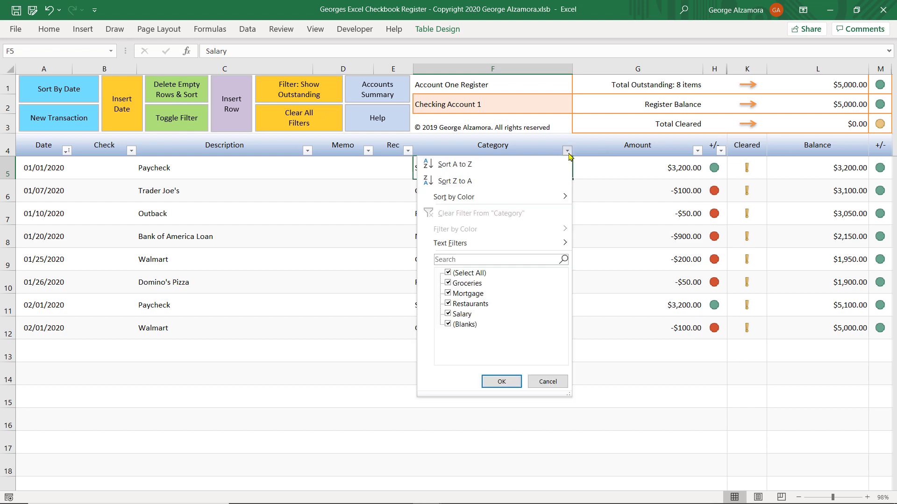
left_click(501, 264)
type("gr")
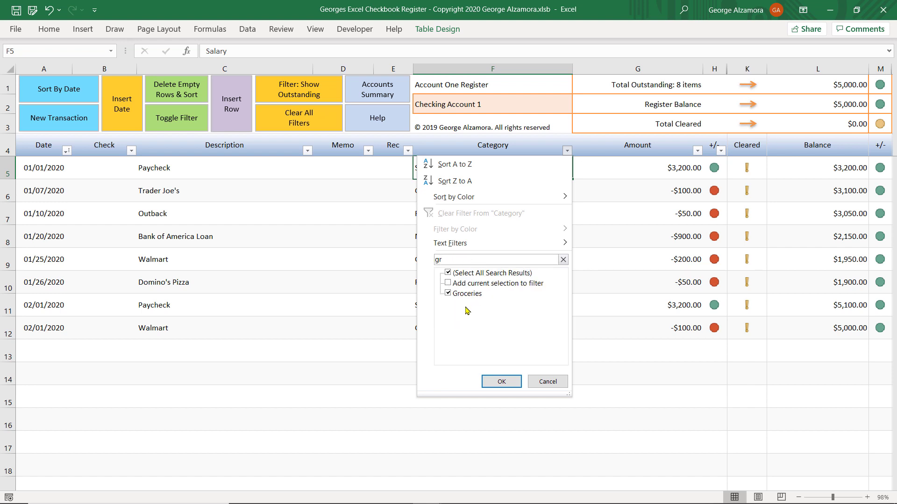
left_click(503, 386)
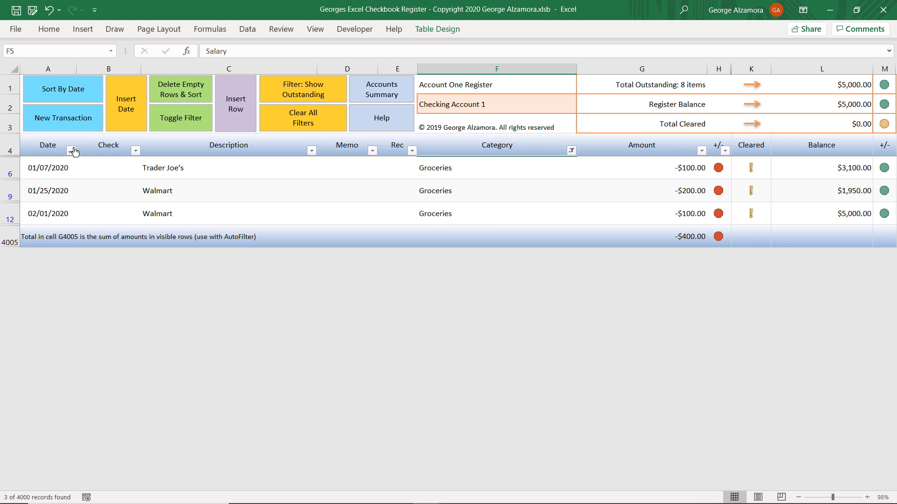
- Untick February in the Date filter so only January Groceries rows remain
left_click(306, 171)
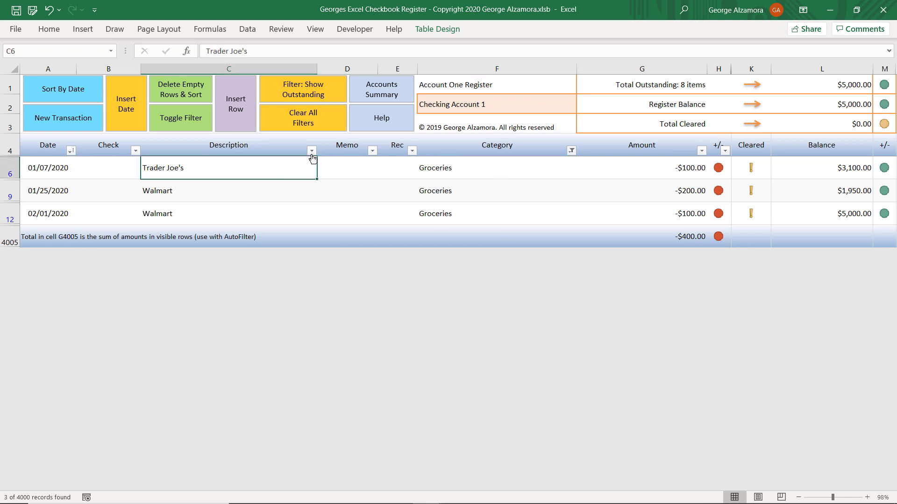
left_click(311, 151)
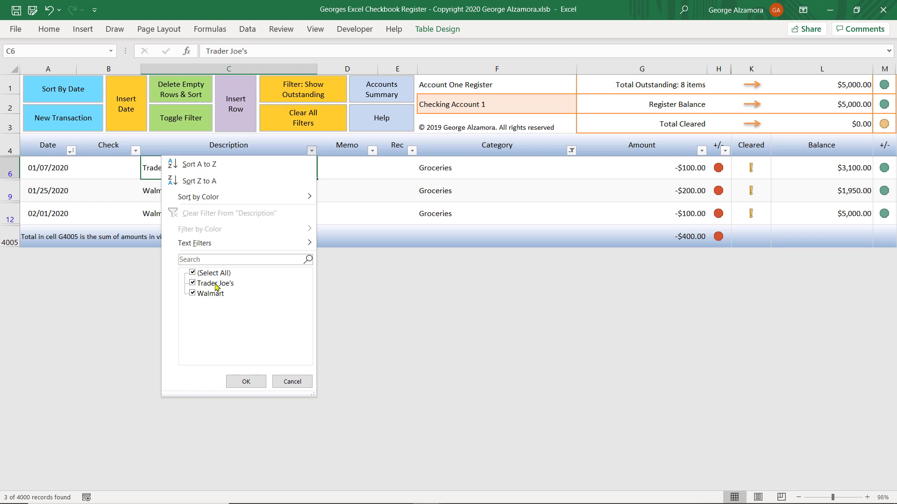
left_click(296, 386)
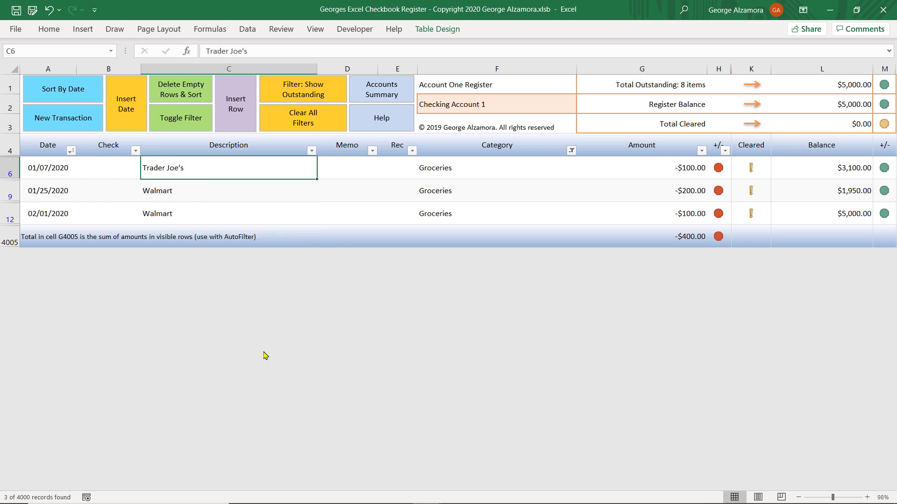
left_click(70, 151)
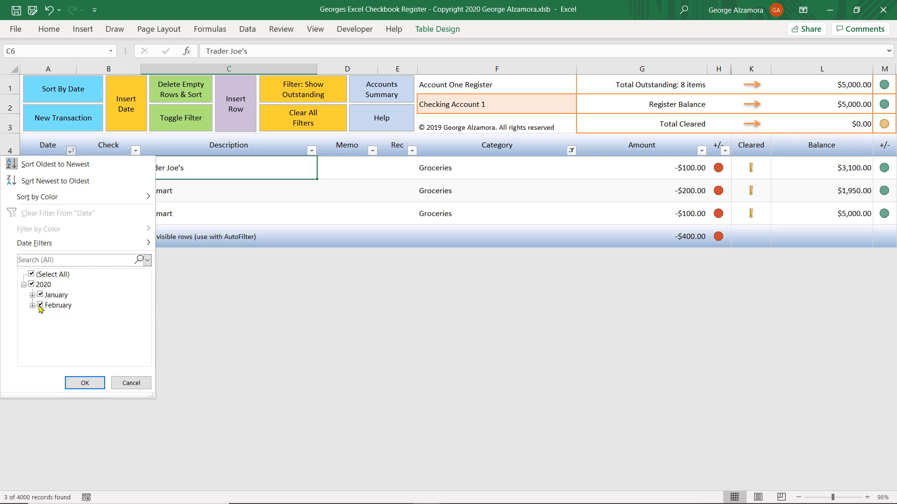
left_click(39, 306)
left_click(85, 382)
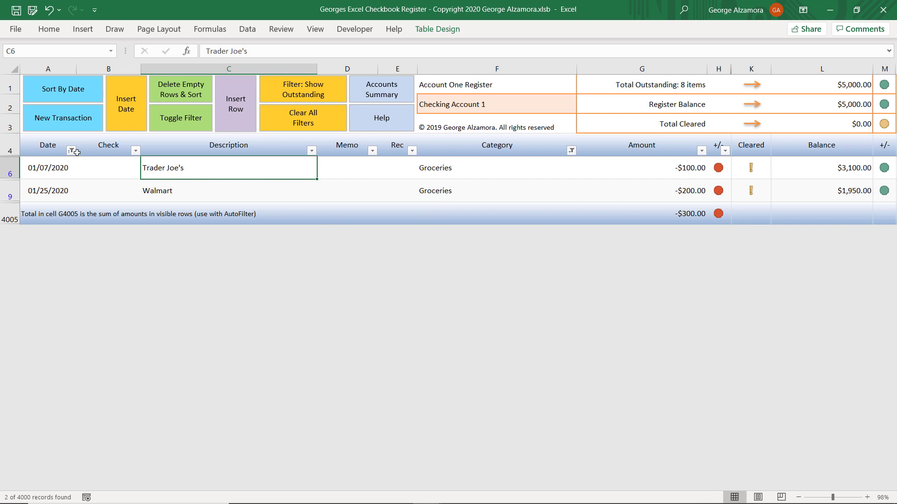
- Check the Date and Category filters, then clear all filters to list every transaction
left_click(72, 151)
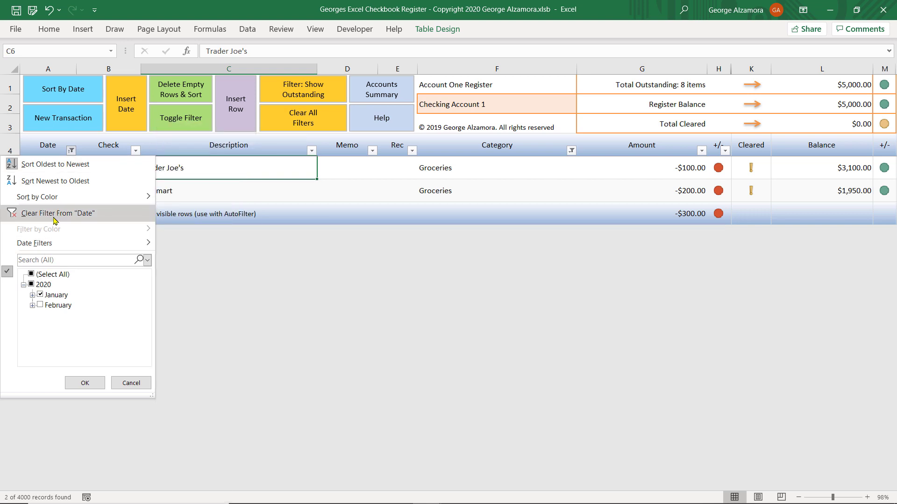
key("Escape")
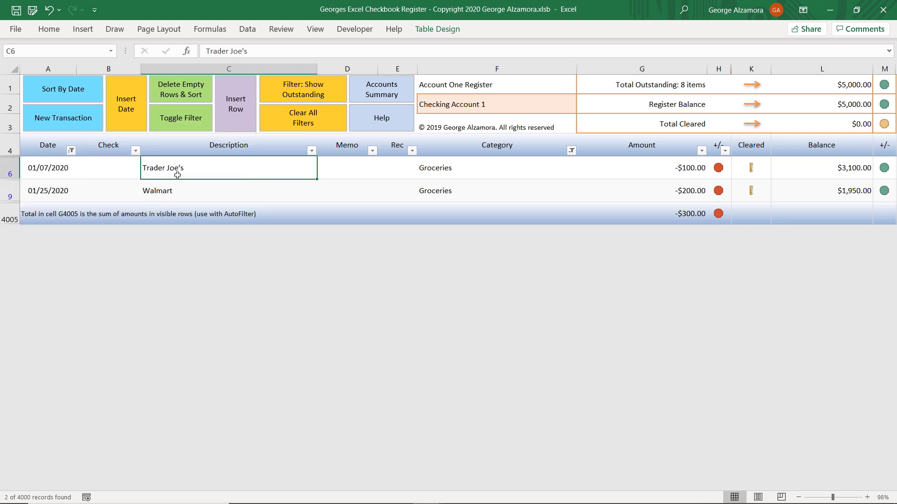
left_click(571, 151)
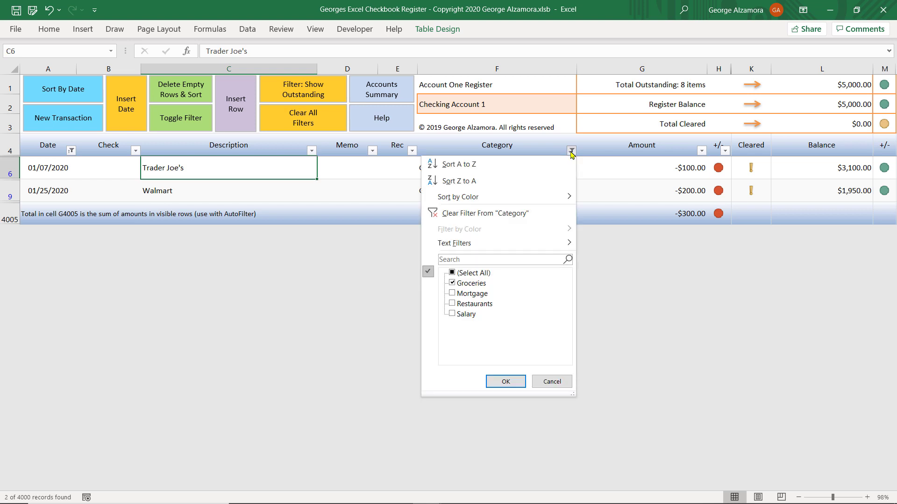
key("Escape")
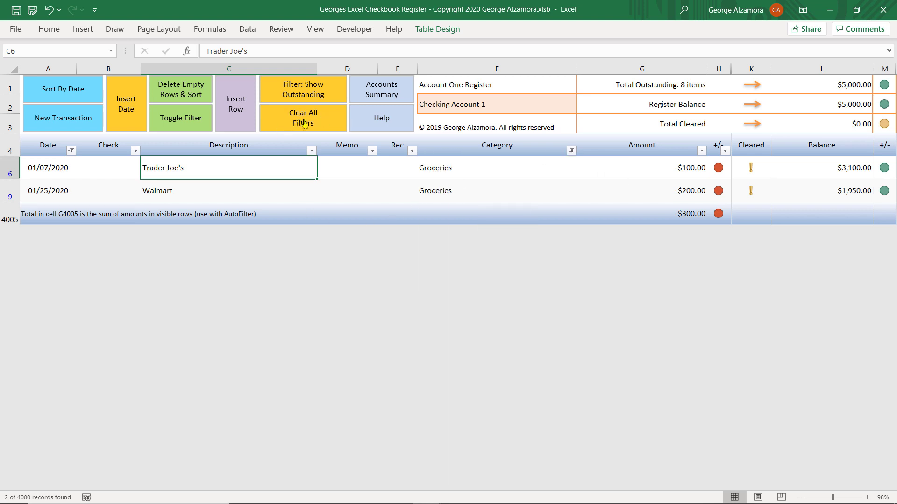
left_click(321, 125)
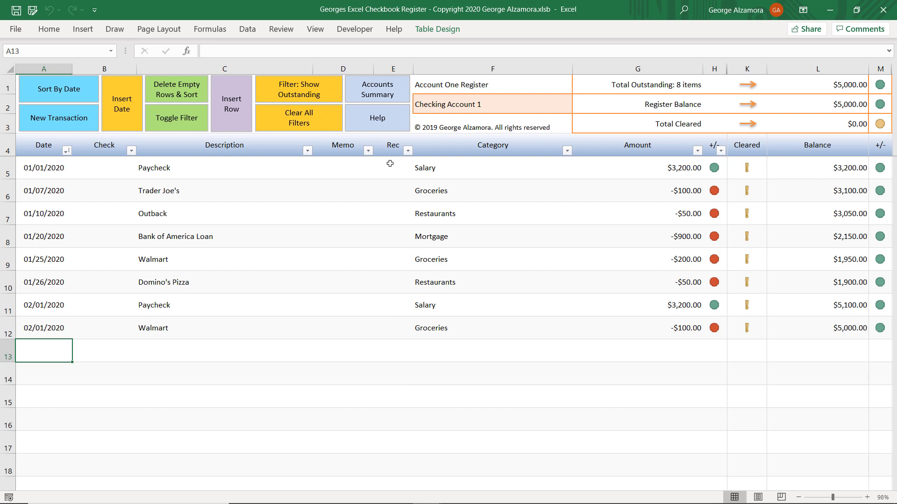
left_click_drag(390, 164, 392, 330)
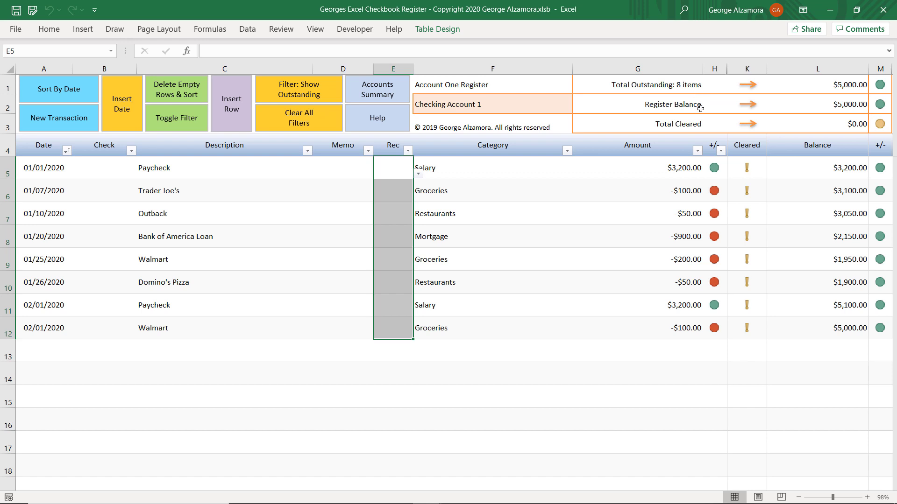
left_click(493, 206)
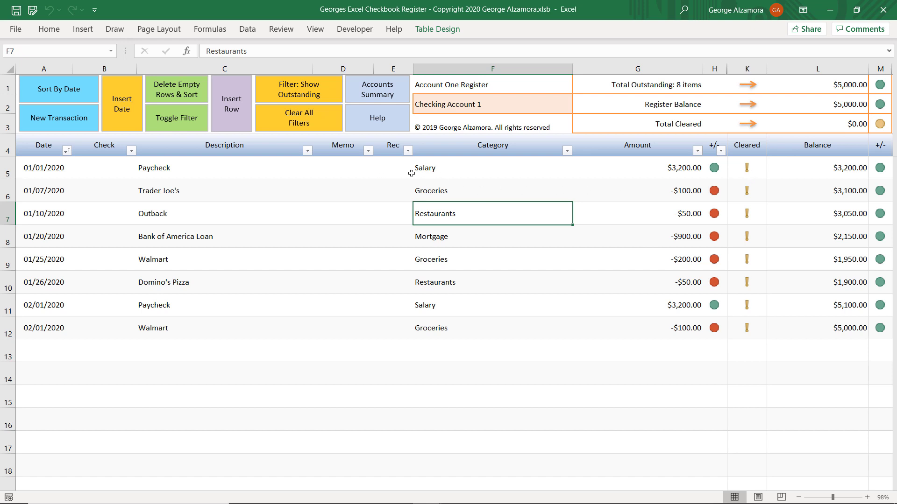
left_click(398, 170)
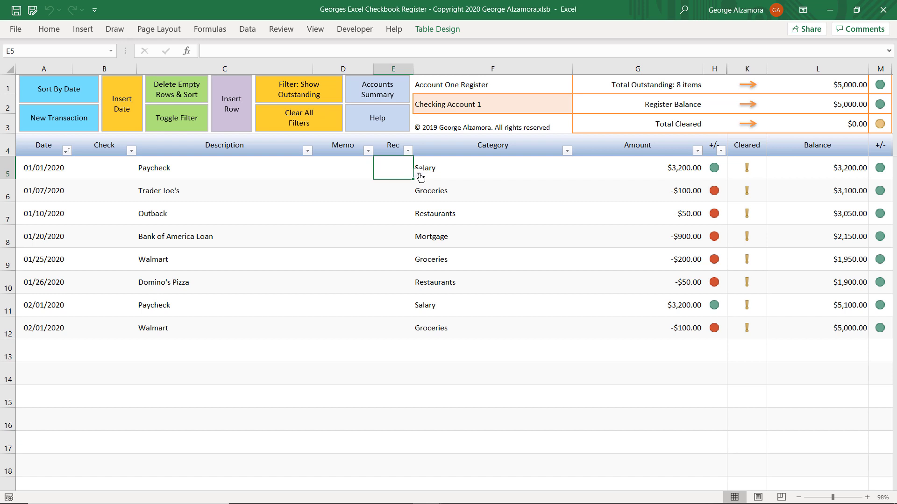
left_click(362, 208)
left_click(391, 171)
left_click(418, 174)
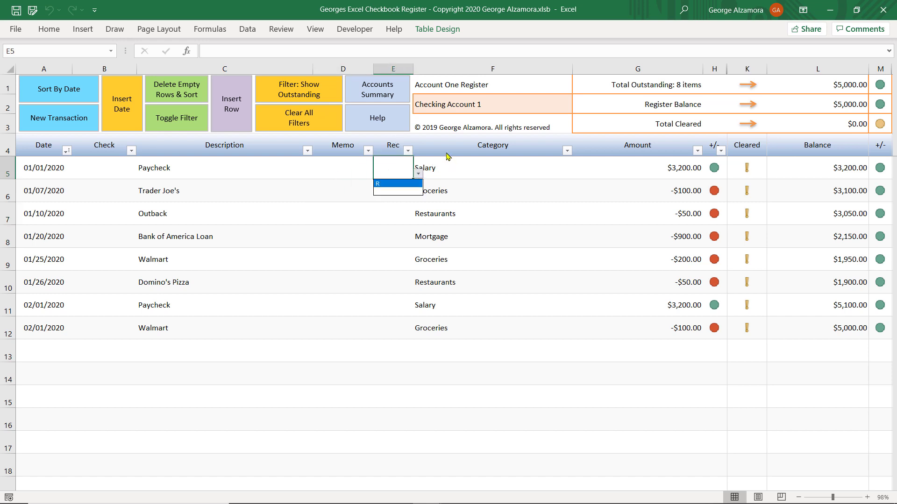
key("Escape")
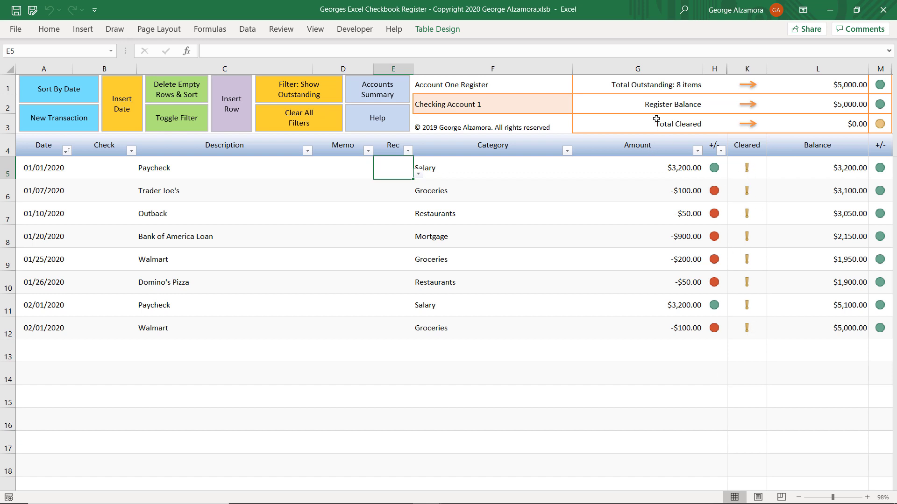
left_click_drag(44, 171, 650, 320)
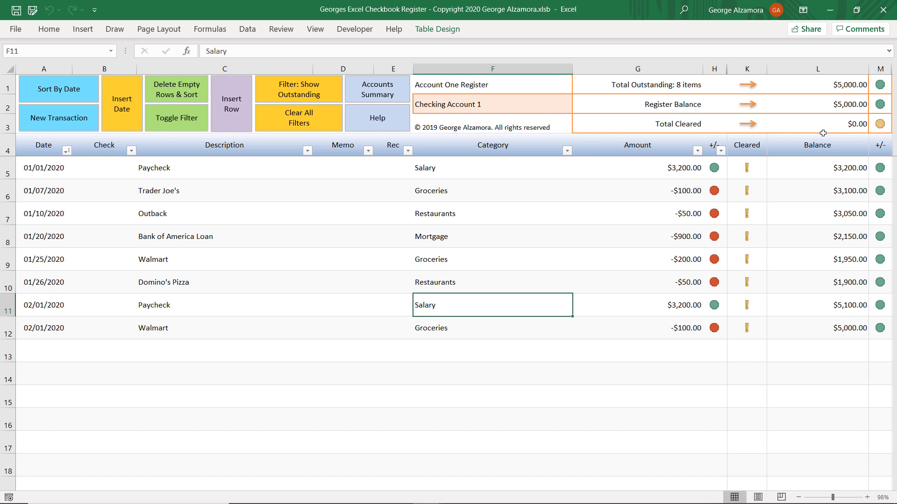
key("Return")
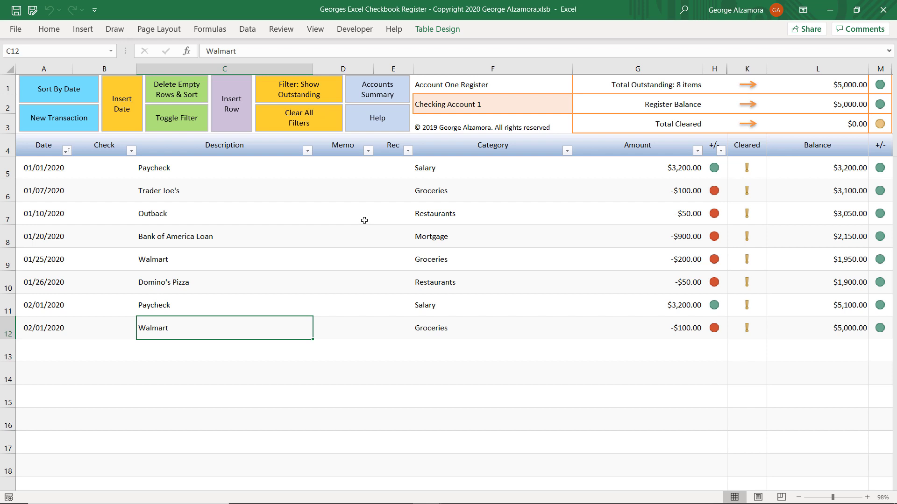
left_click(401, 170)
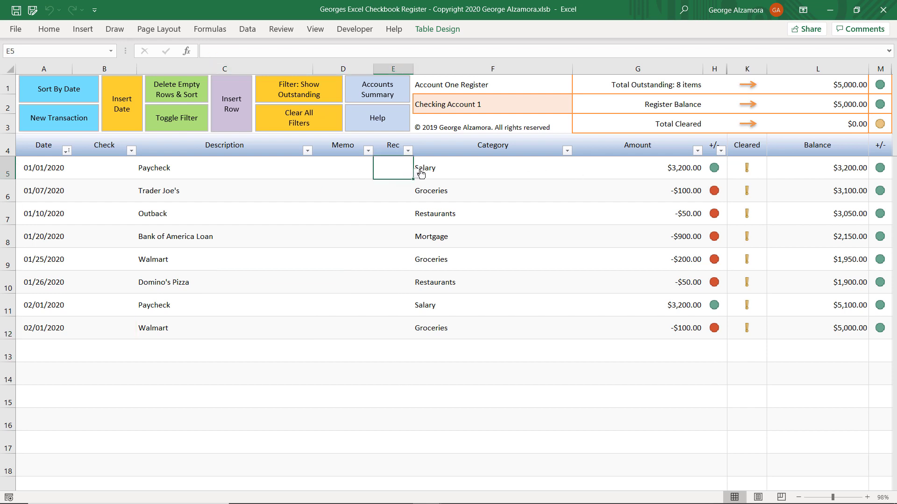
- Set the 01/01/2020 Paycheck's Rec cell E5 to R
left_click(419, 173)
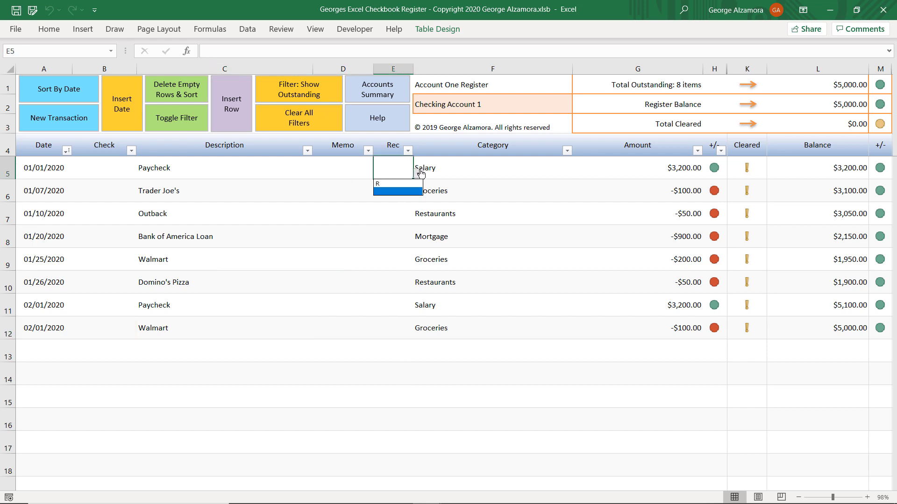
left_click(400, 184)
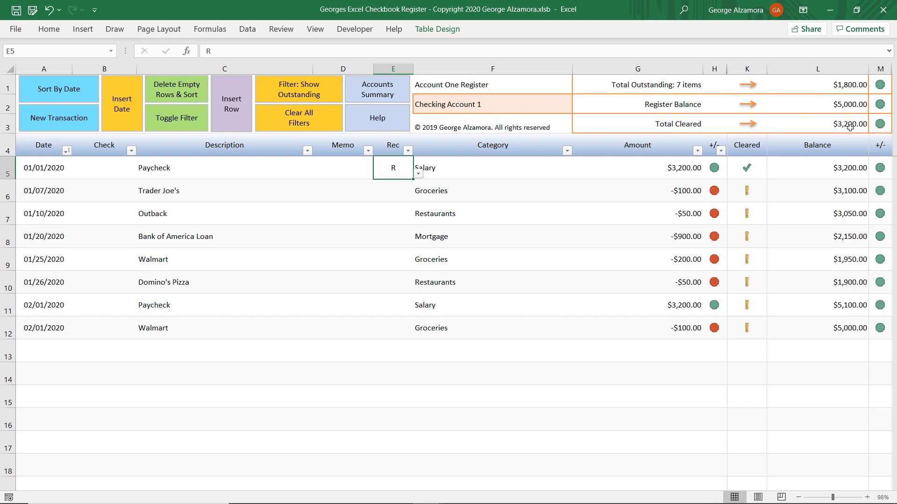
left_click(661, 164)
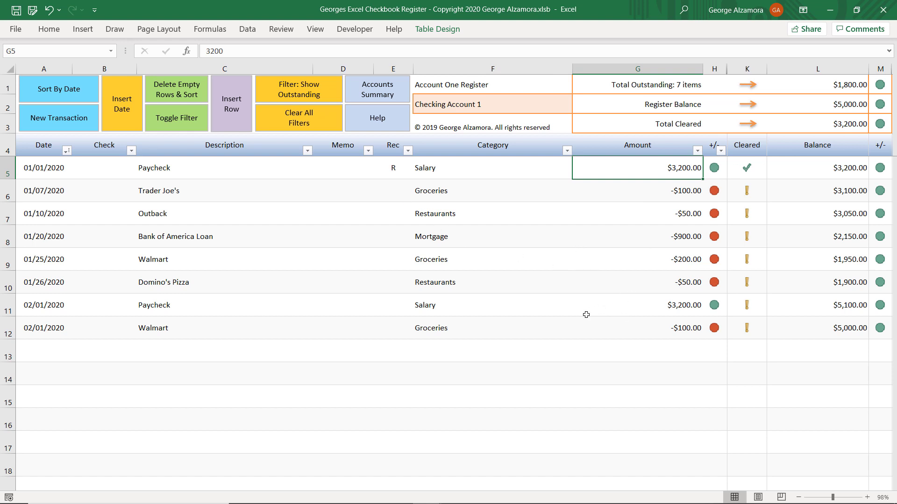
- Mark Trader Joe's, Outback and the Bank of America Loan payment as R
left_click(397, 192)
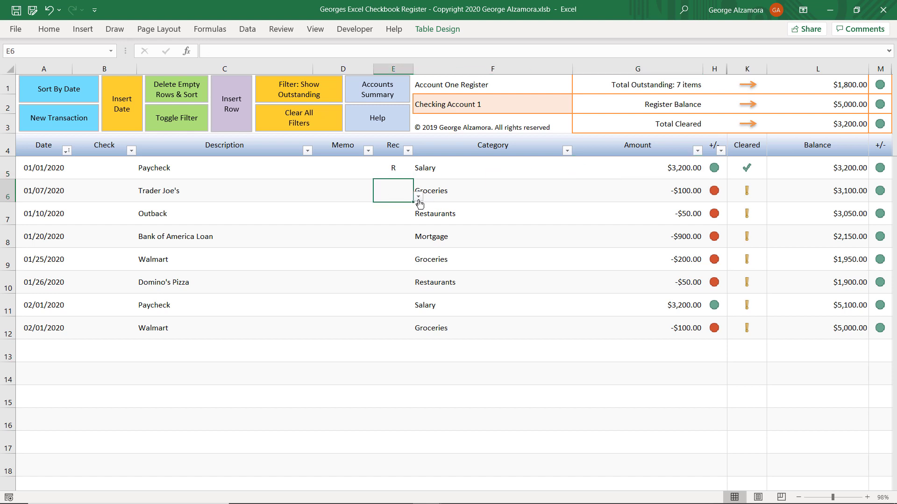
left_click(418, 196)
left_click(408, 208)
left_click(402, 218)
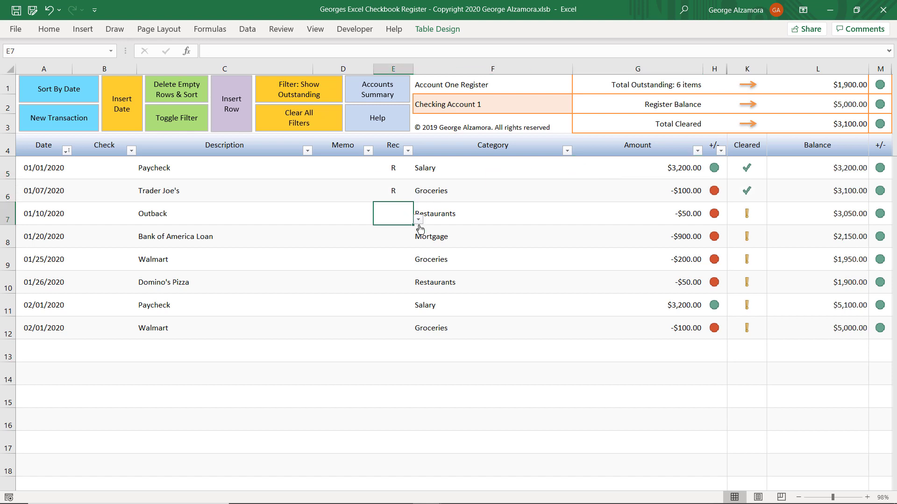
left_click(417, 223)
left_click(408, 232)
left_click(396, 246)
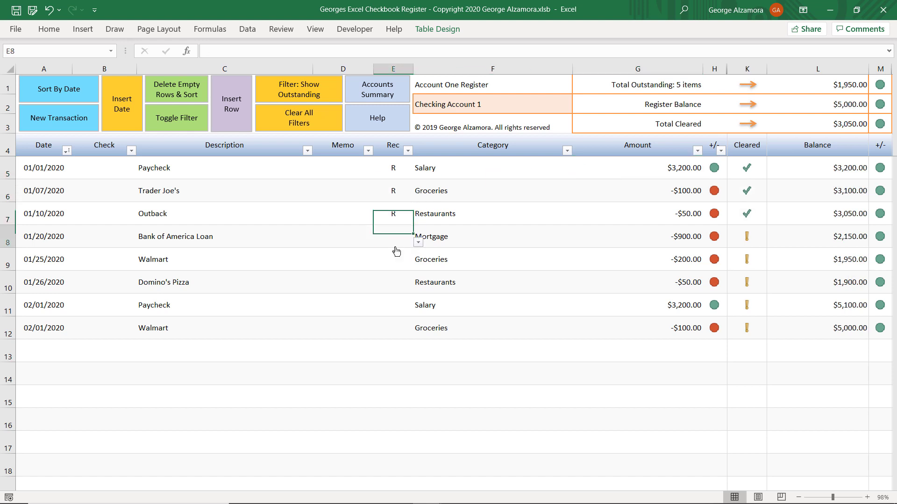
left_click(418, 242)
left_click(405, 252)
left_click(400, 258)
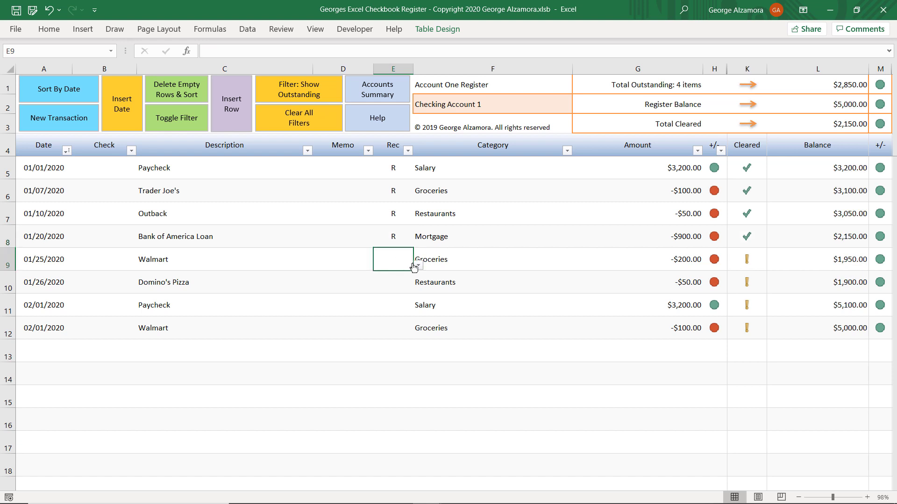
left_click(418, 265)
- Mark the 01/25/2020 Walmart, Domino's Pizza and 02/01/2020 Paycheck rows as R
left_click(404, 276)
left_click(409, 285)
left_click(418, 289)
left_click(401, 299)
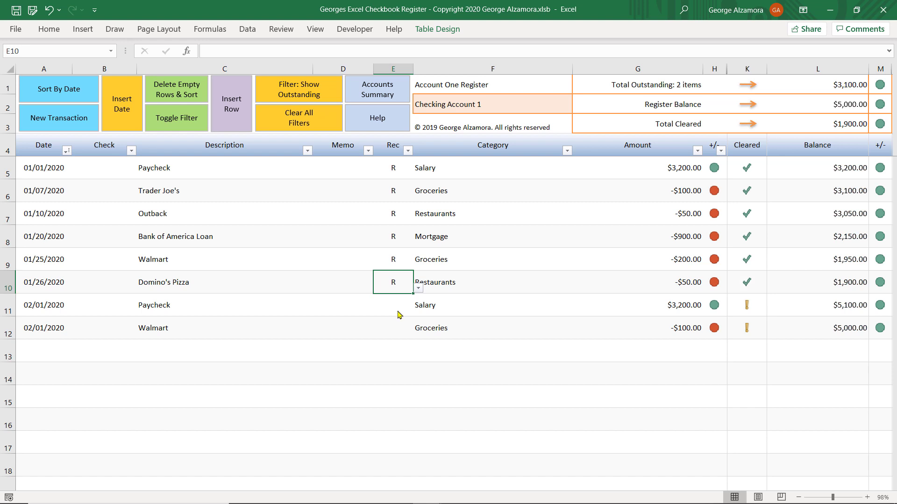
left_click(403, 312)
left_click(418, 311)
left_click(401, 322)
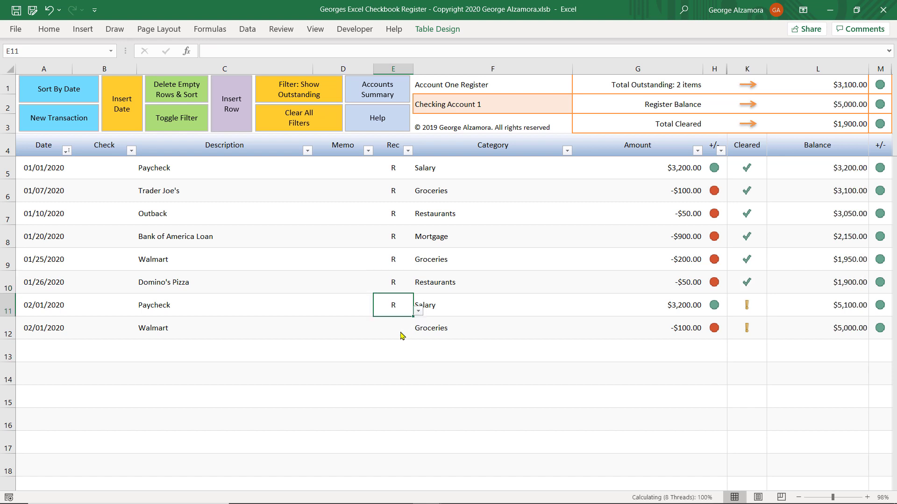
left_click(301, 348)
left_click(355, 329)
left_click(394, 332)
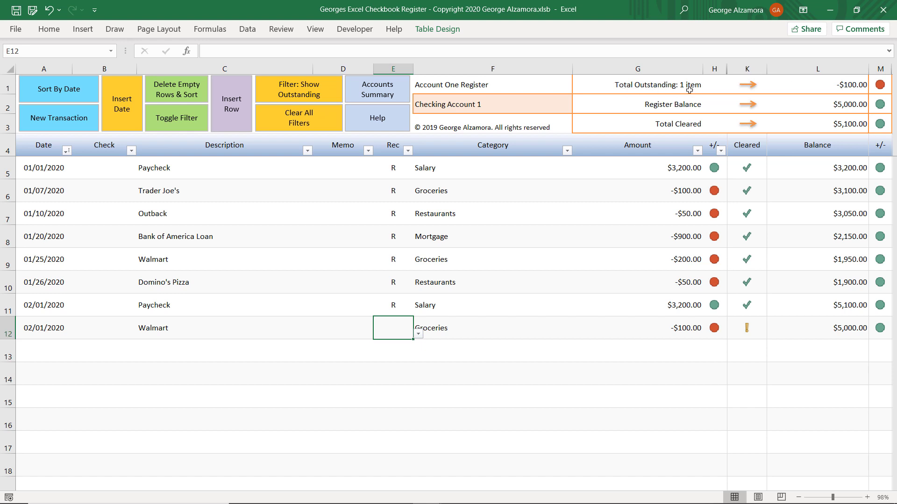
left_click_drag(44, 330, 697, 333)
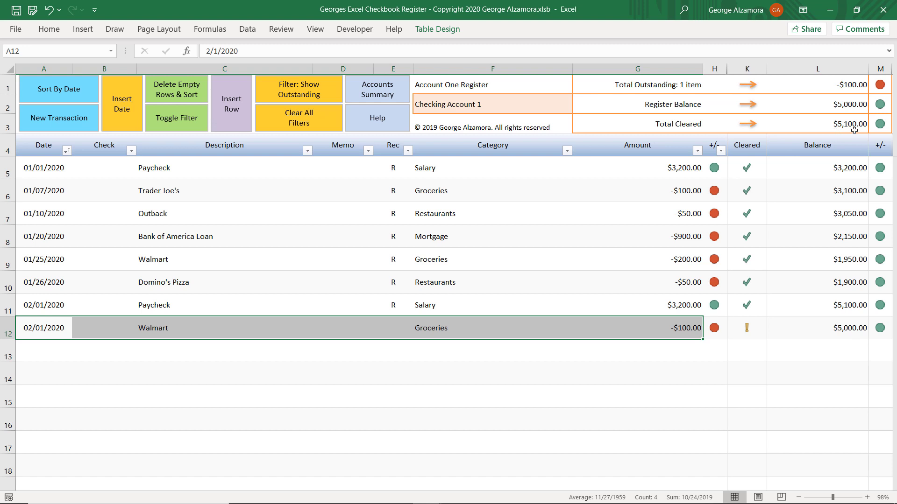
left_click_drag(391, 168, 656, 307)
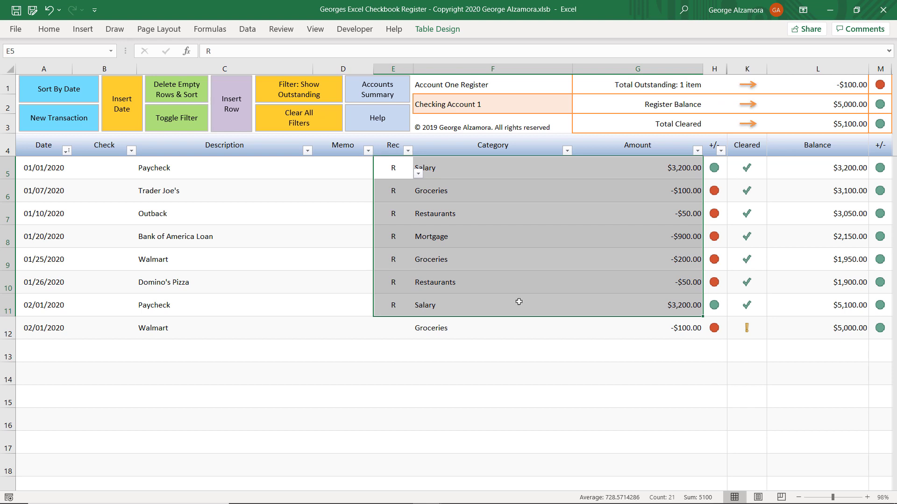
left_click(78, 323)
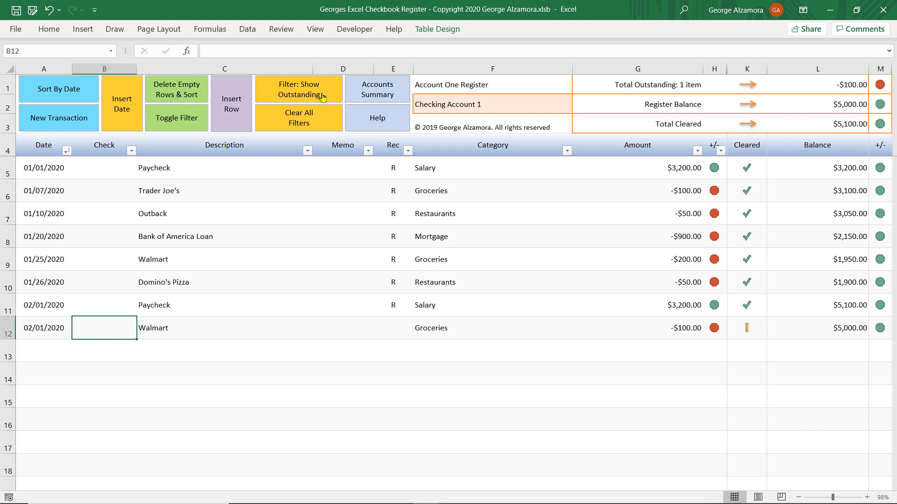
left_click(322, 96)
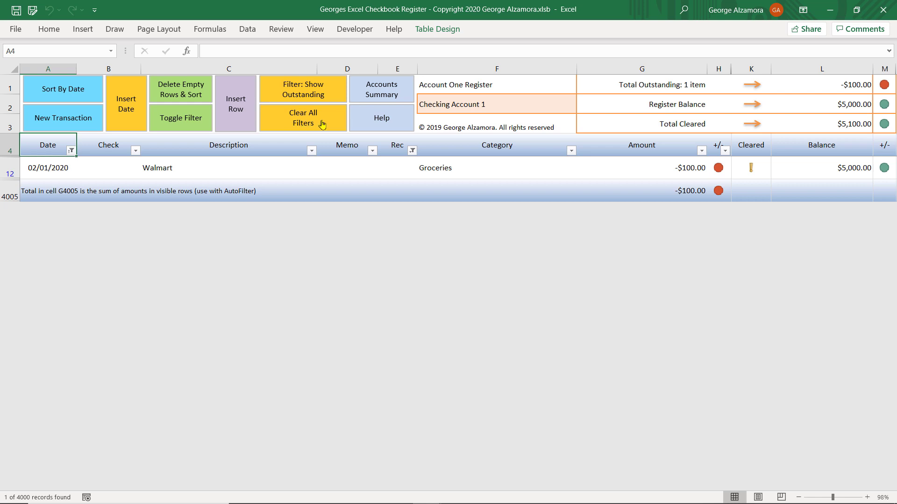
left_click(322, 124)
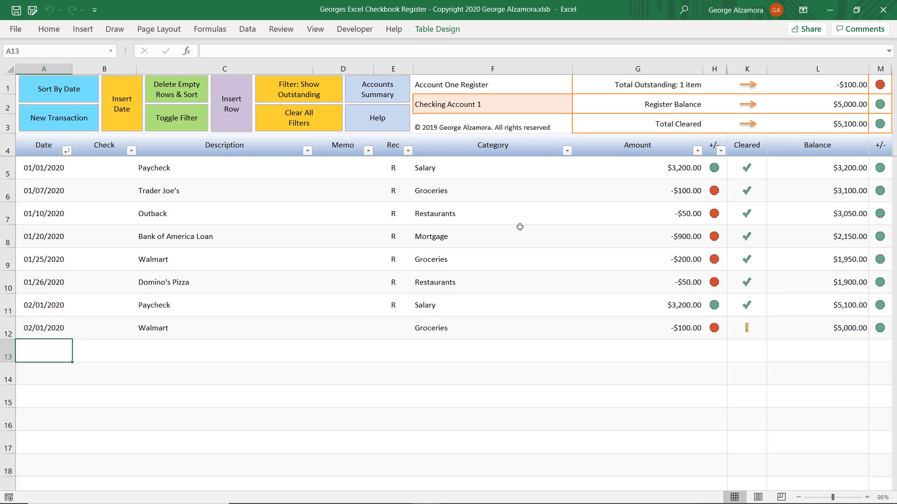
left_click(366, 90)
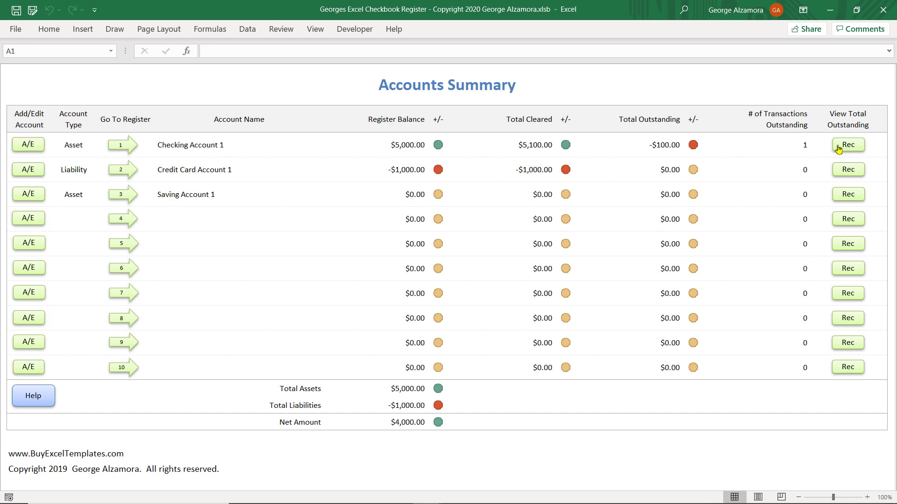
left_click(112, 144)
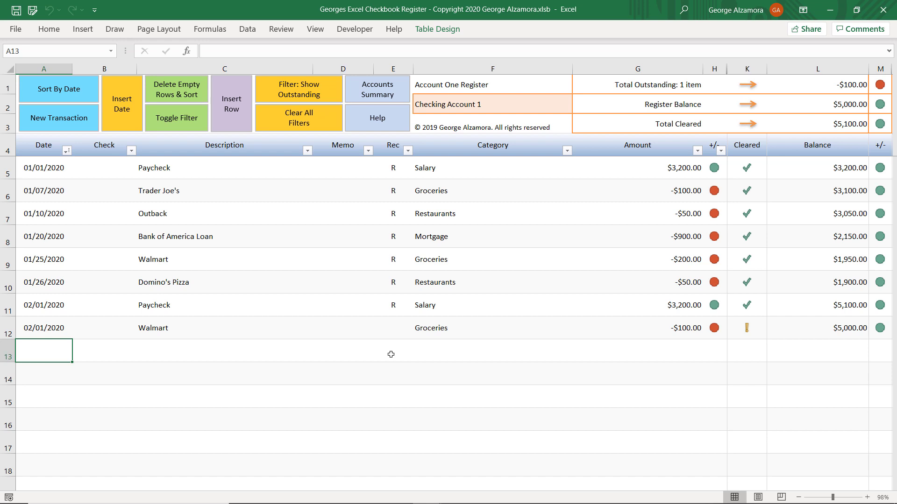
- Set the 02/01/2020 Walmart's Rec cell E12 to R, then select A13
left_click(398, 331)
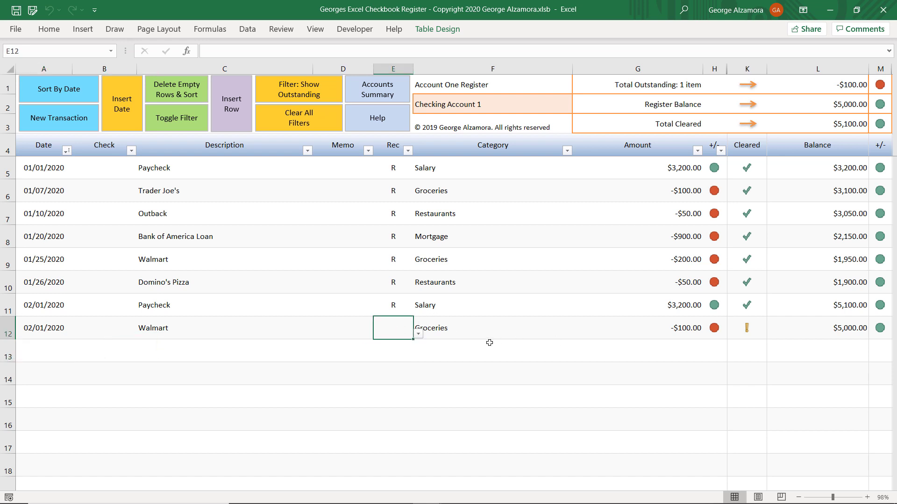
left_click(417, 334)
left_click(390, 345)
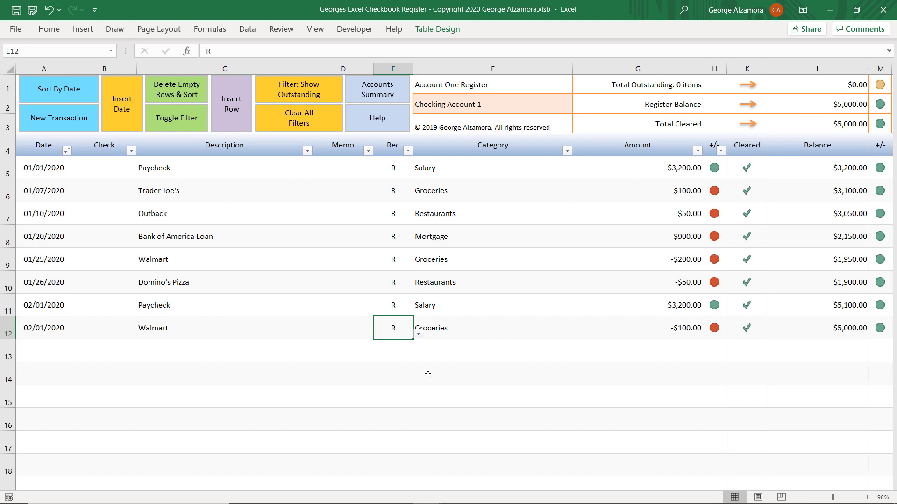
left_click(70, 348)
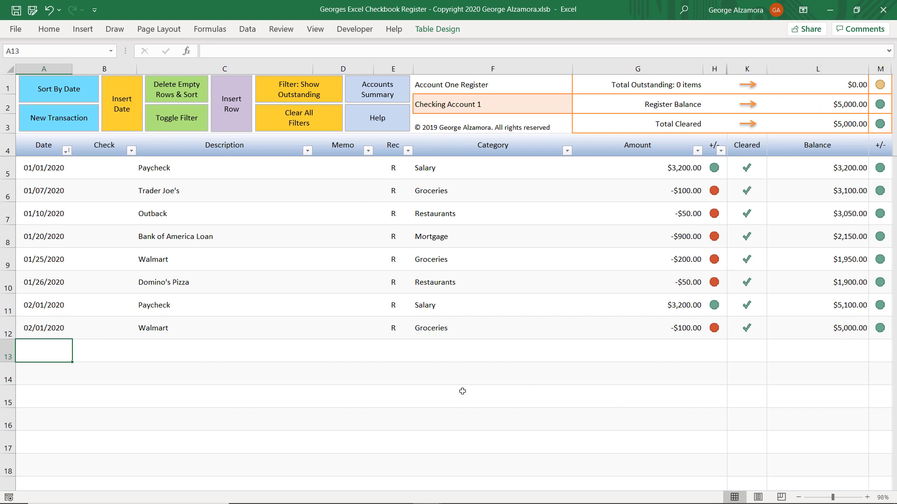
- Show the Accounts Summary: Checking Account 1 at $5,000.00 cleared, $0.00 outstanding, net $4,000.00
left_click(397, 95)
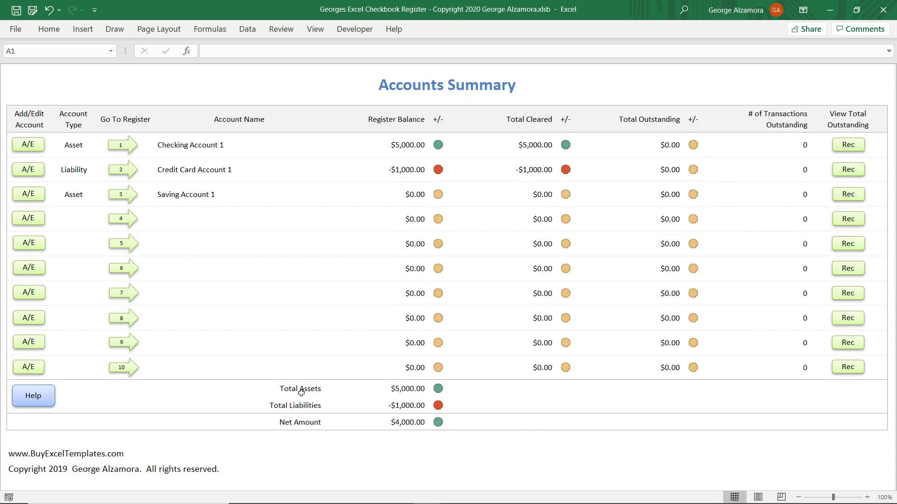